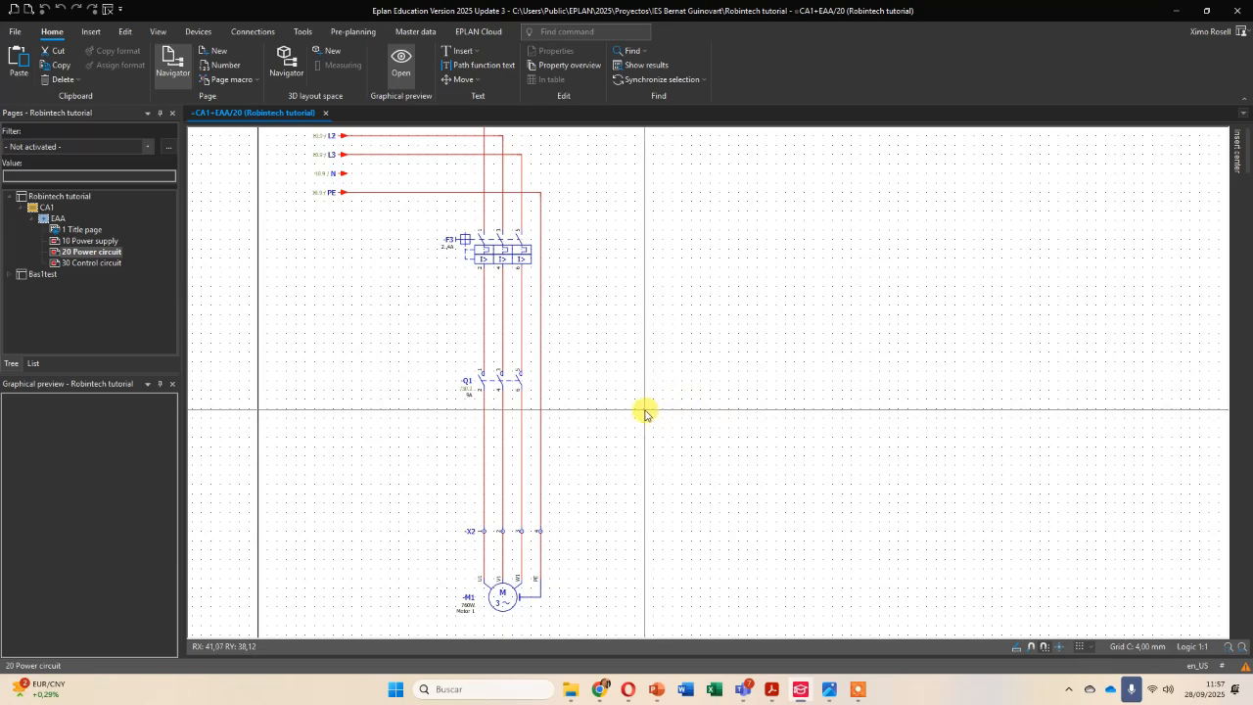
Save the motor M1 branch on the power circuit page, from the supply corners to the motor, as window macro DOL Power macro.ema
{"action": "scroll", "coordinate": [638, 400], "scroll_direction": "down", "scroll_amount": 2}
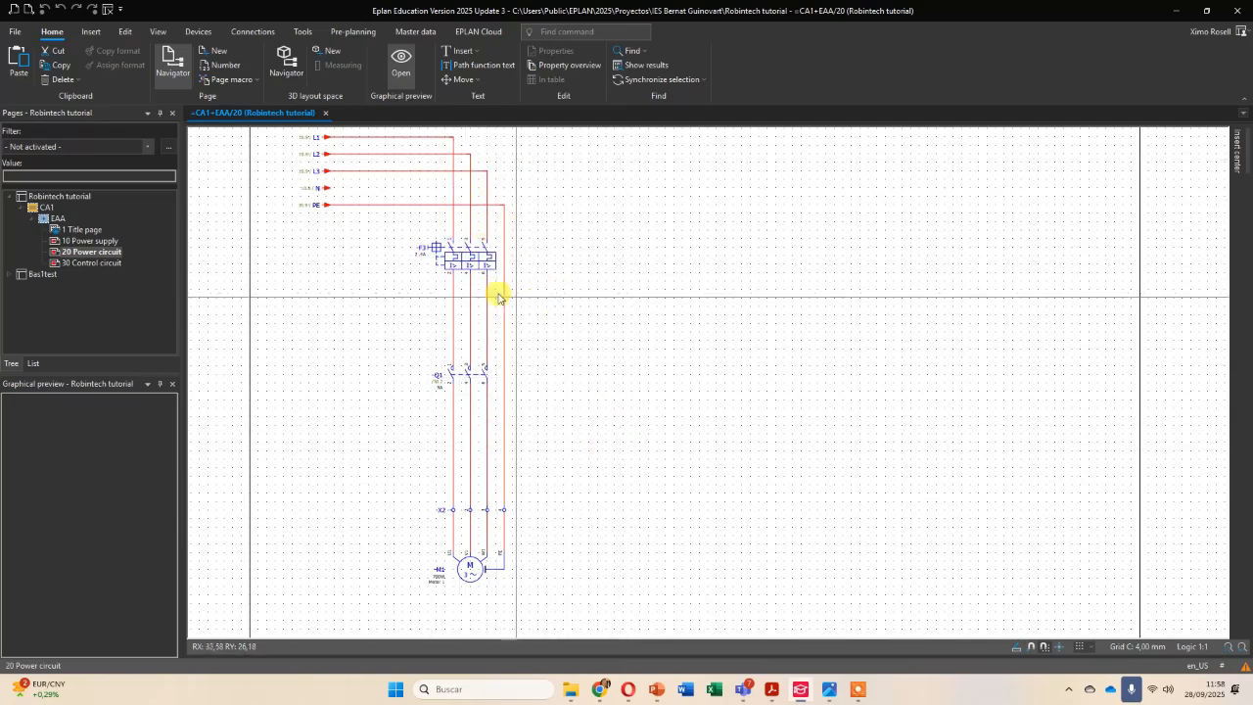
{"action": "left_click_drag", "start_coordinate": [412, 129], "coordinate": [529, 587]}
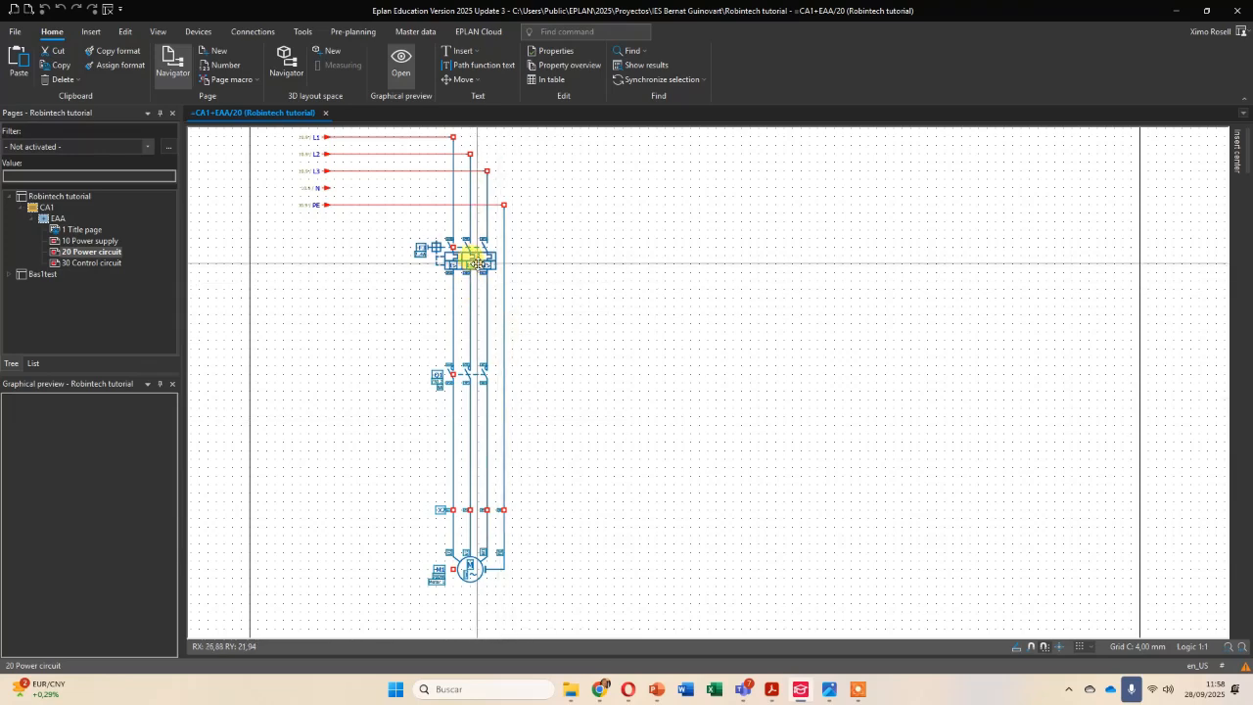
{"action": "right_click", "coordinate": [479, 265]}
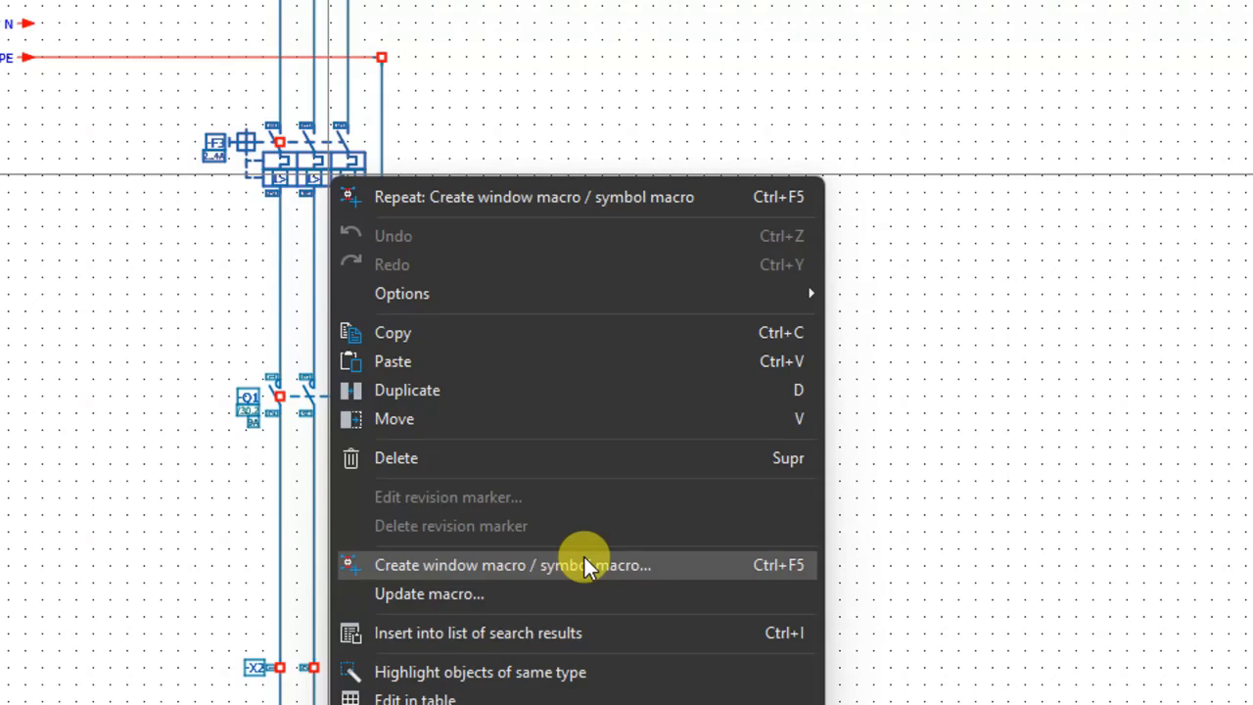
{"action": "left_click", "coordinate": [606, 459]}
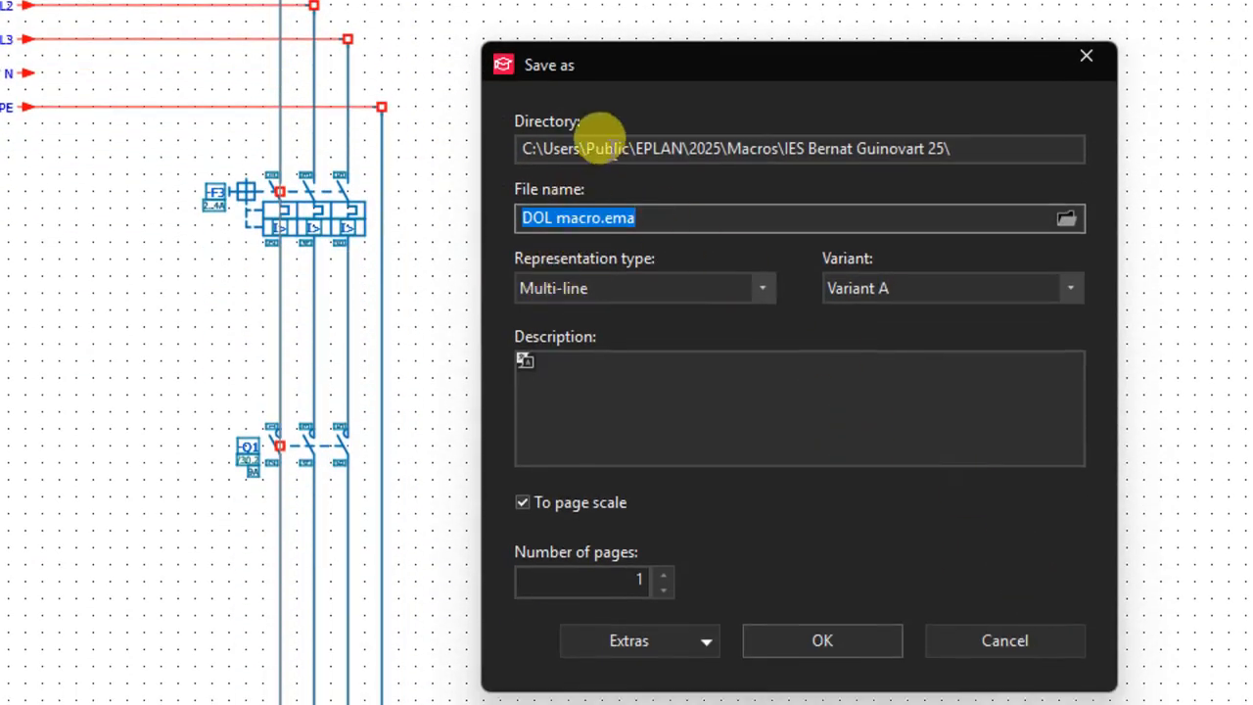
{"action": "left_click", "coordinate": [538, 217]}
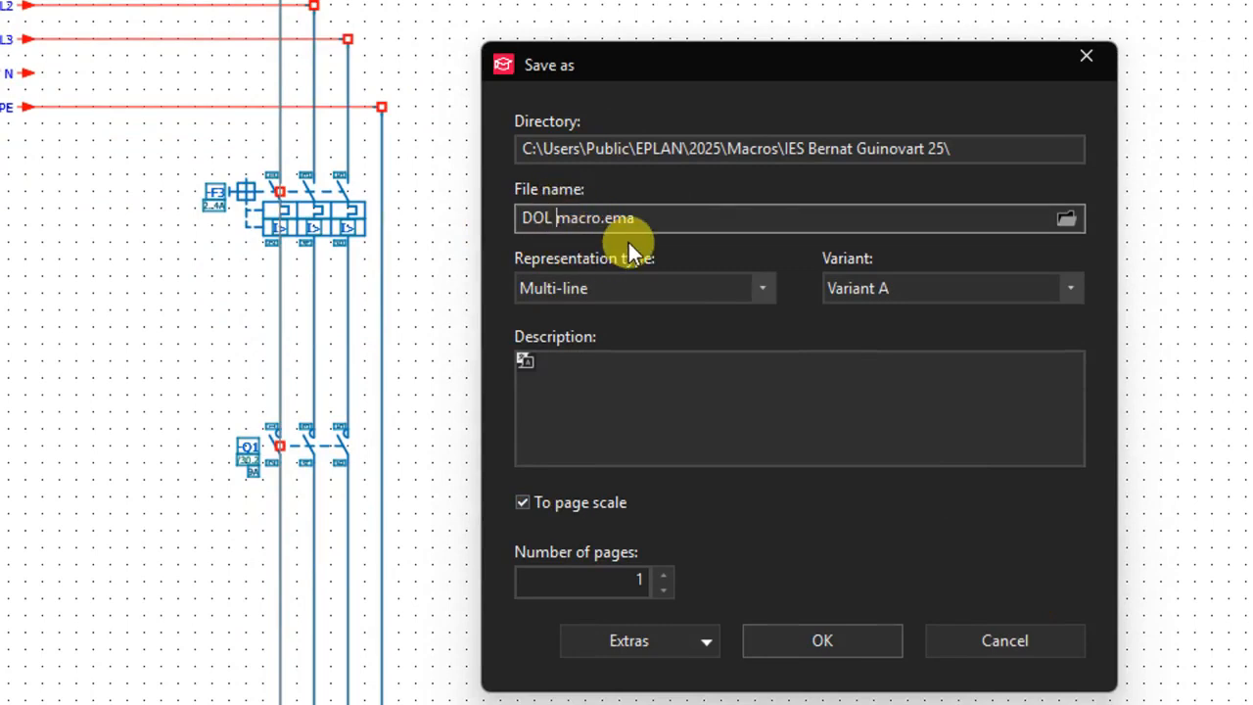
{"action": "type", "text": "Power"}
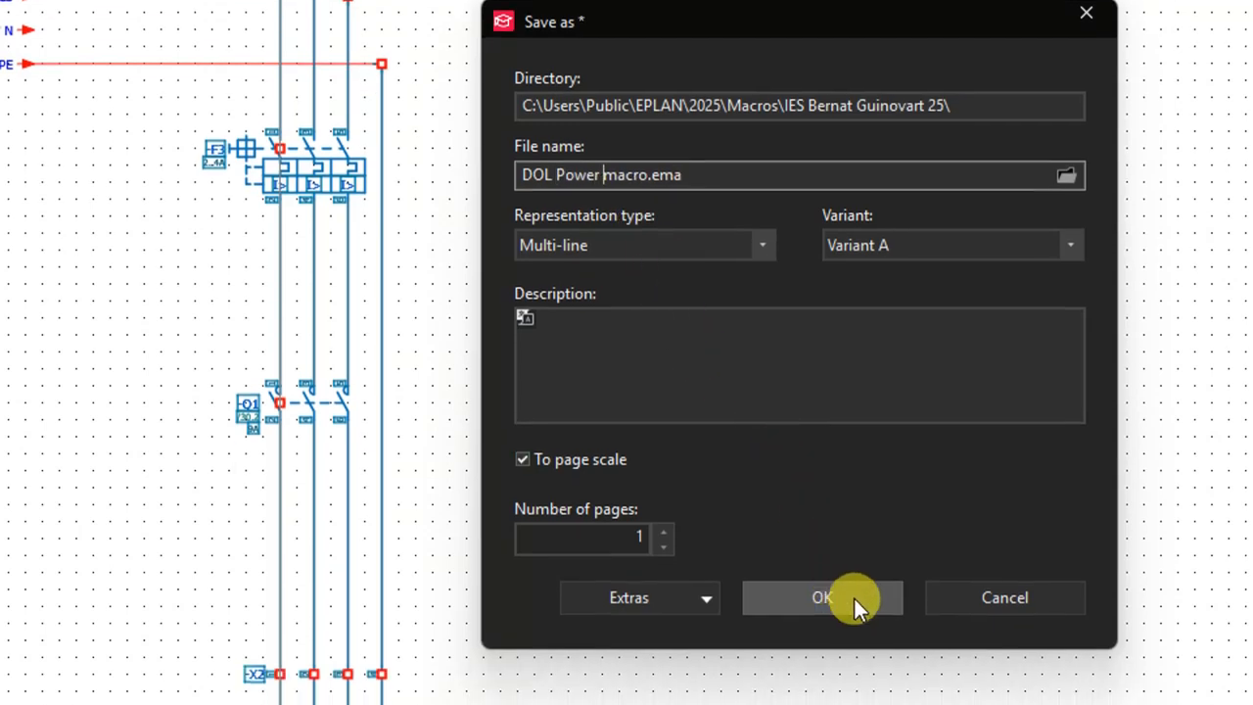
{"action": "left_click", "coordinate": [857, 590]}
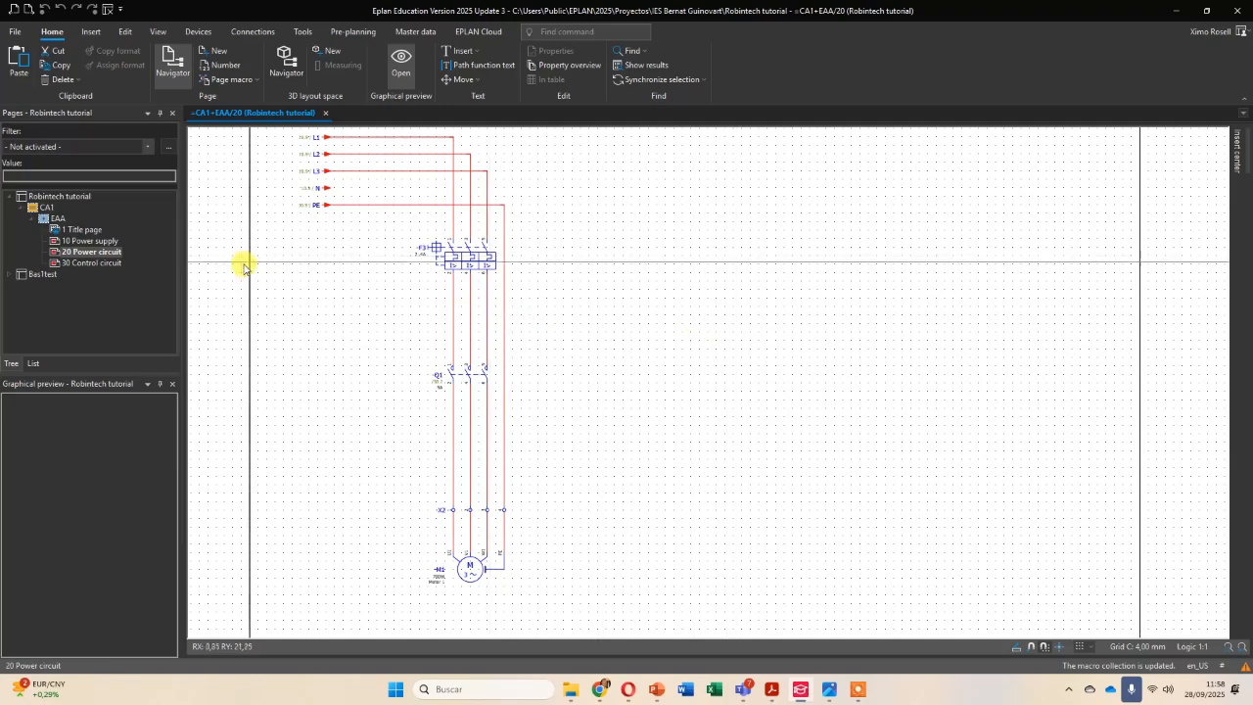
On page 30 Control circuit, save the control branch without its 24VDC and 0VDC interruption points as window macro DOL control macro.ema
{"action": "left_click", "coordinate": [86, 263]}
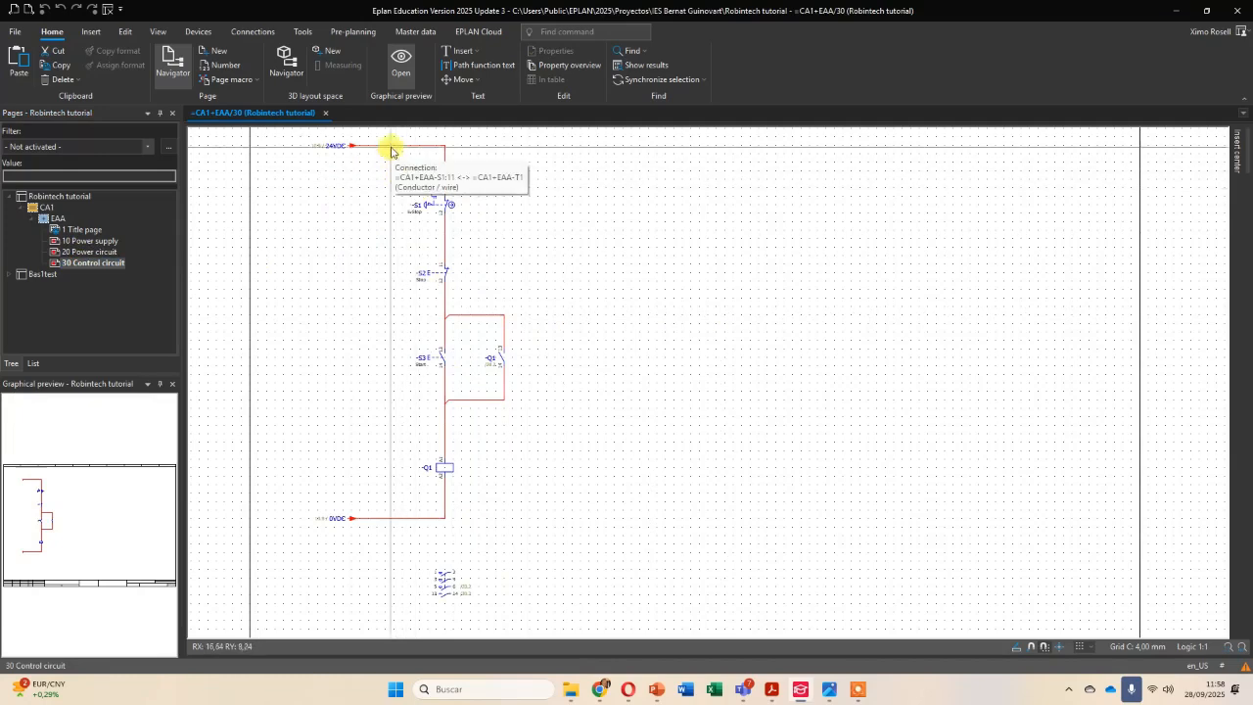
{"action": "left_click_drag", "start_coordinate": [379, 133], "coordinate": [559, 538]}
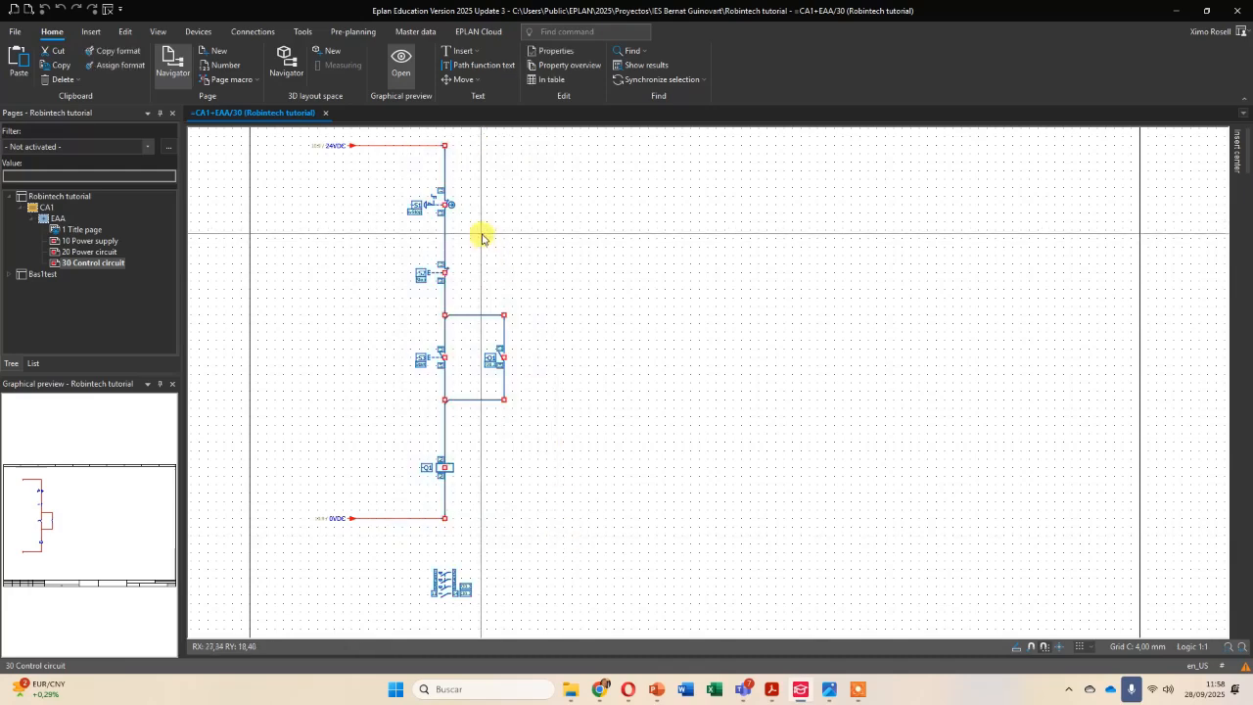
{"action": "right_click", "coordinate": [438, 269]}
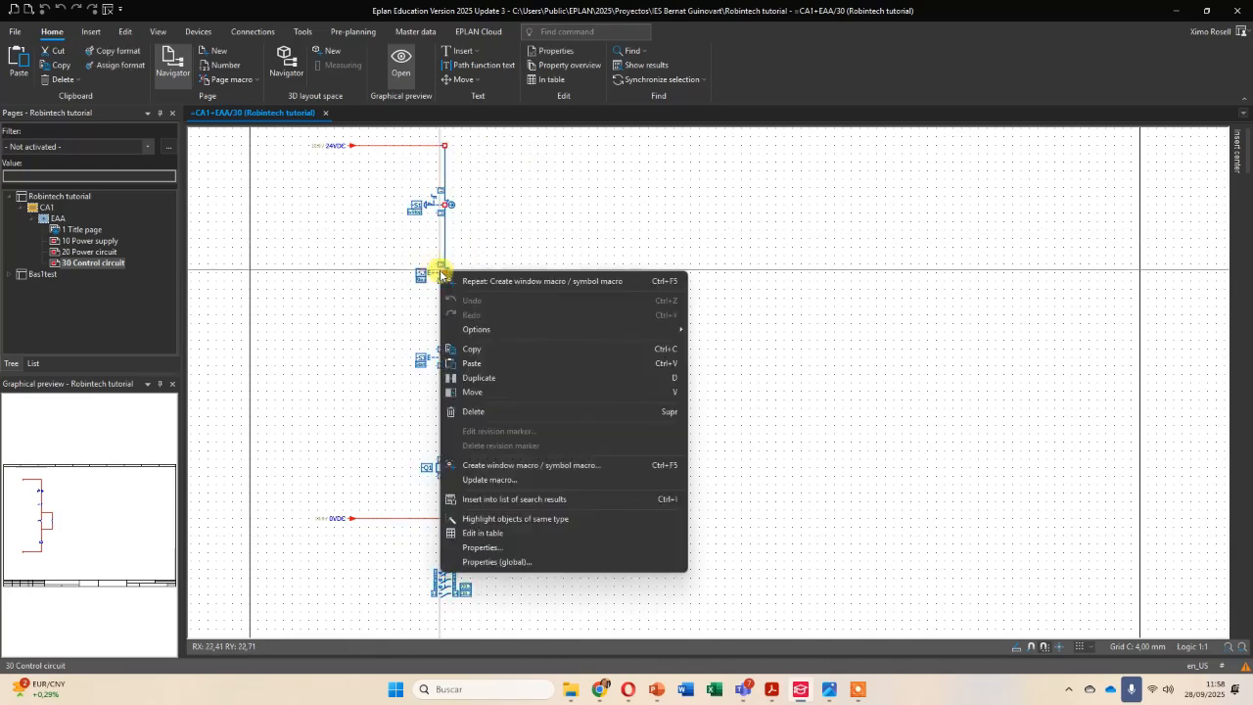
{"action": "left_click", "coordinate": [537, 471]}
{"action": "left_click", "coordinate": [604, 257]}
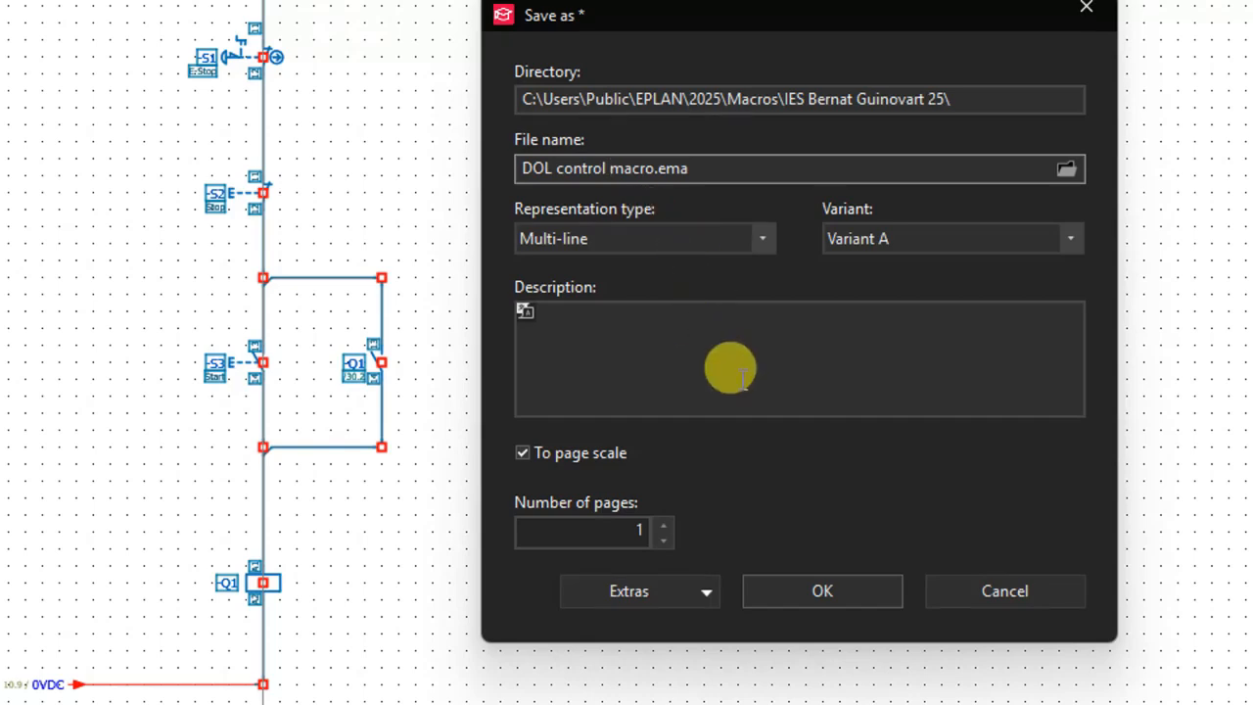
{"action": "left_click", "coordinate": [855, 577]}
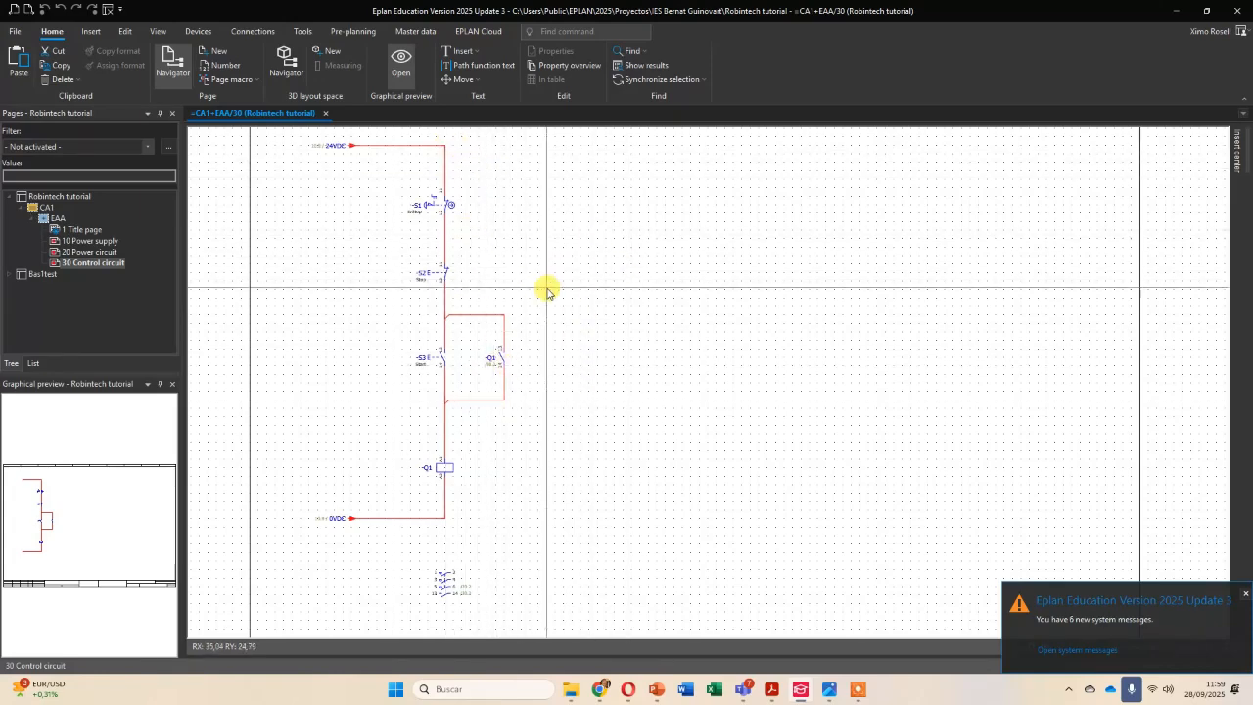
On page 20 Power circuit, insert the DOL Power macro beside the M1 branch, level with L1, using the Number insertion mode with Identifier + counter
{"action": "left_click", "coordinate": [90, 251]}
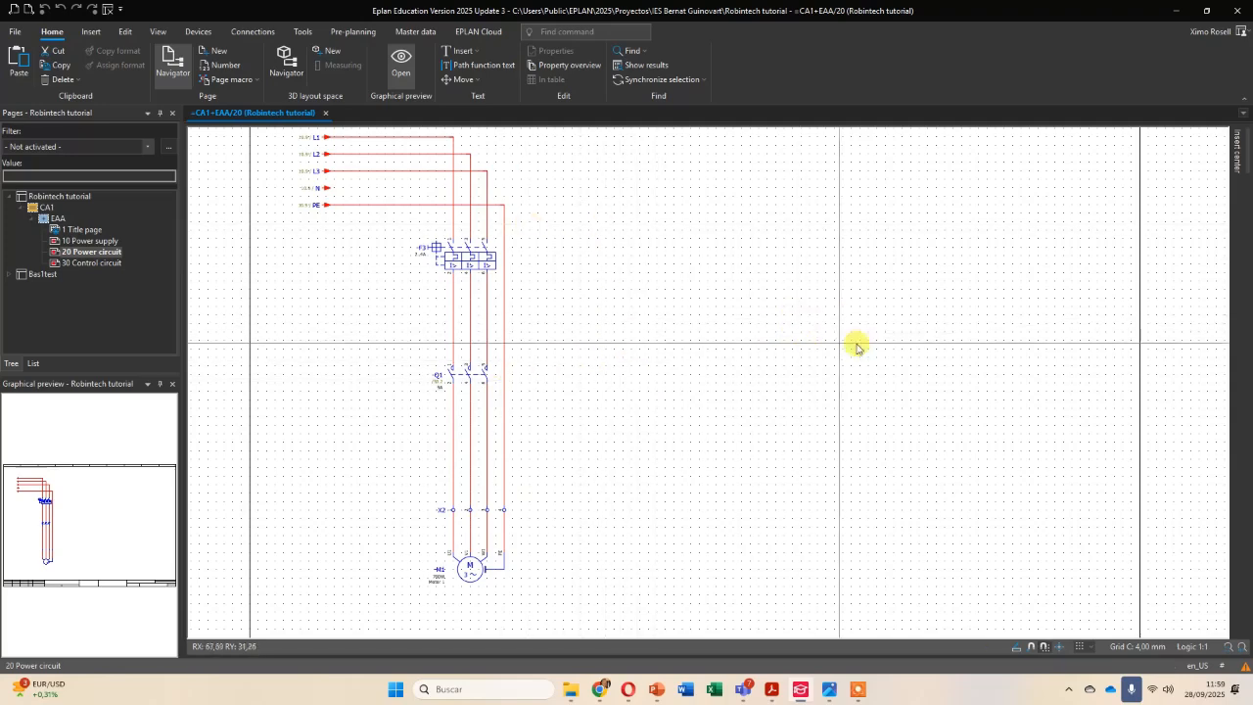
{"action": "left_click", "coordinate": [1241, 163]}
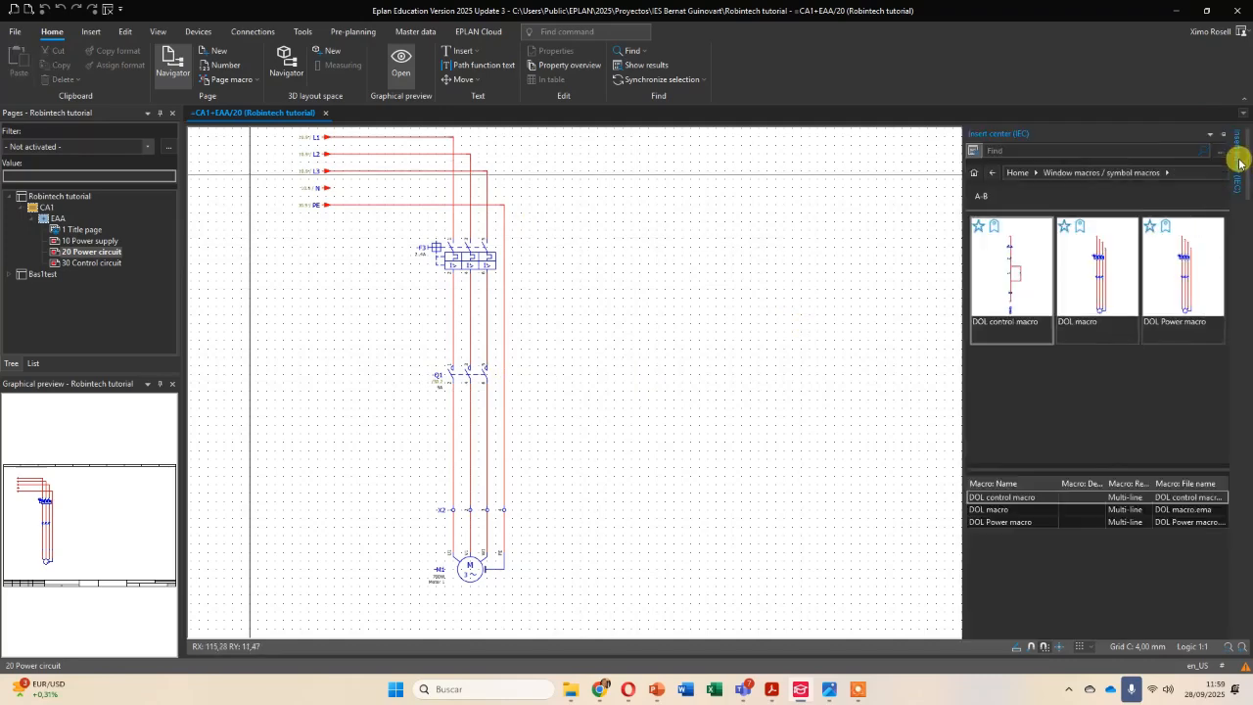
{"action": "left_click", "coordinate": [975, 173]}
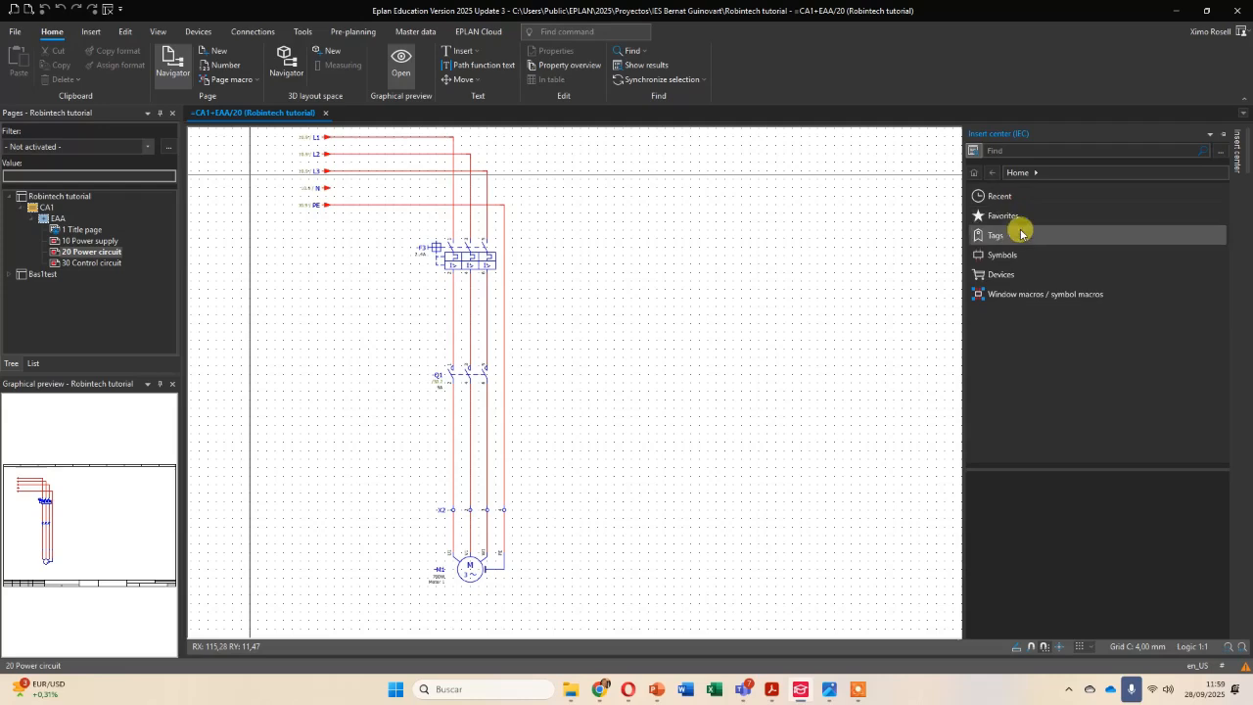
{"action": "left_click", "coordinate": [1051, 301]}
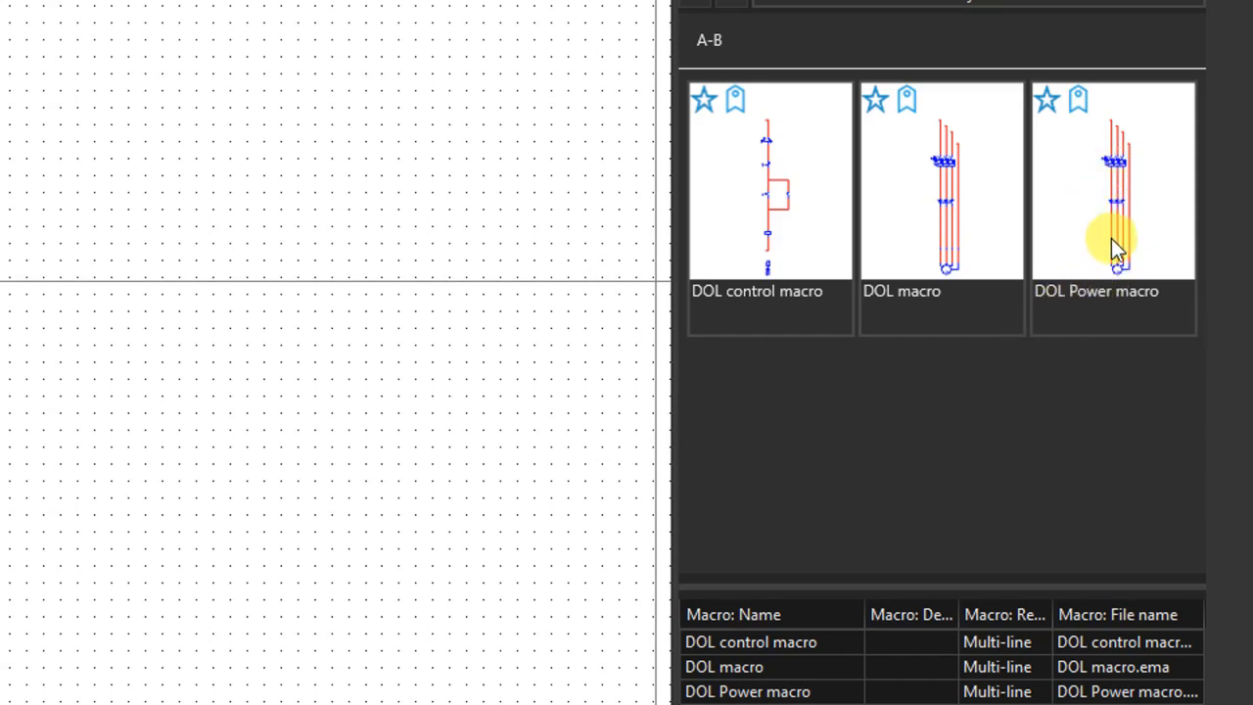
{"action": "left_click_drag", "start_coordinate": [1110, 208], "coordinate": [238, 117]}
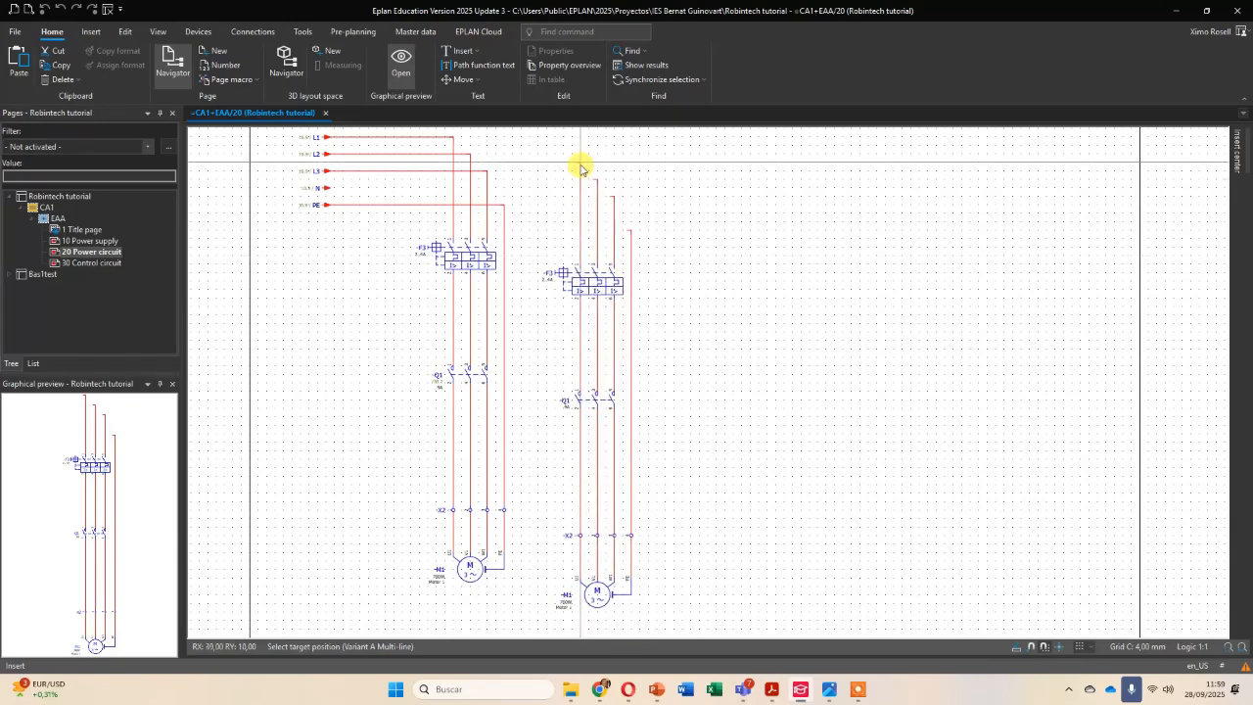
{"action": "middle_click_drag", "start_coordinate": [596, 160], "coordinate": [629, 178]}
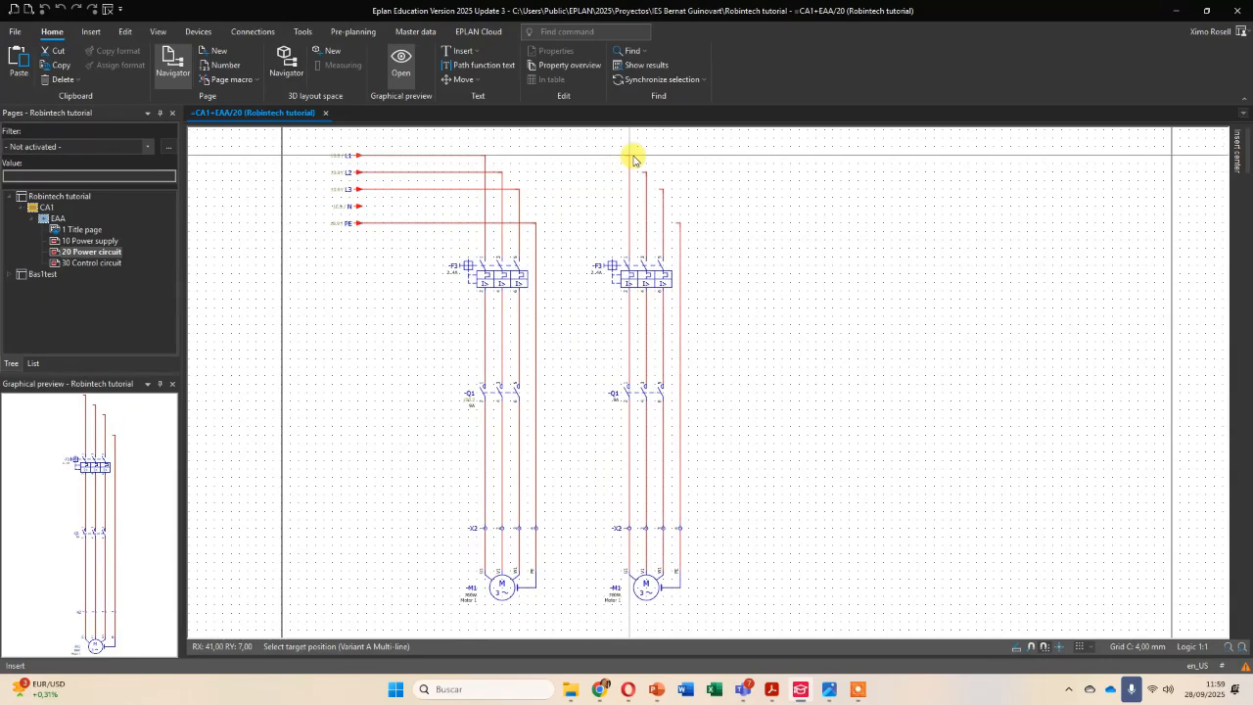
{"action": "left_click", "coordinate": [634, 158]}
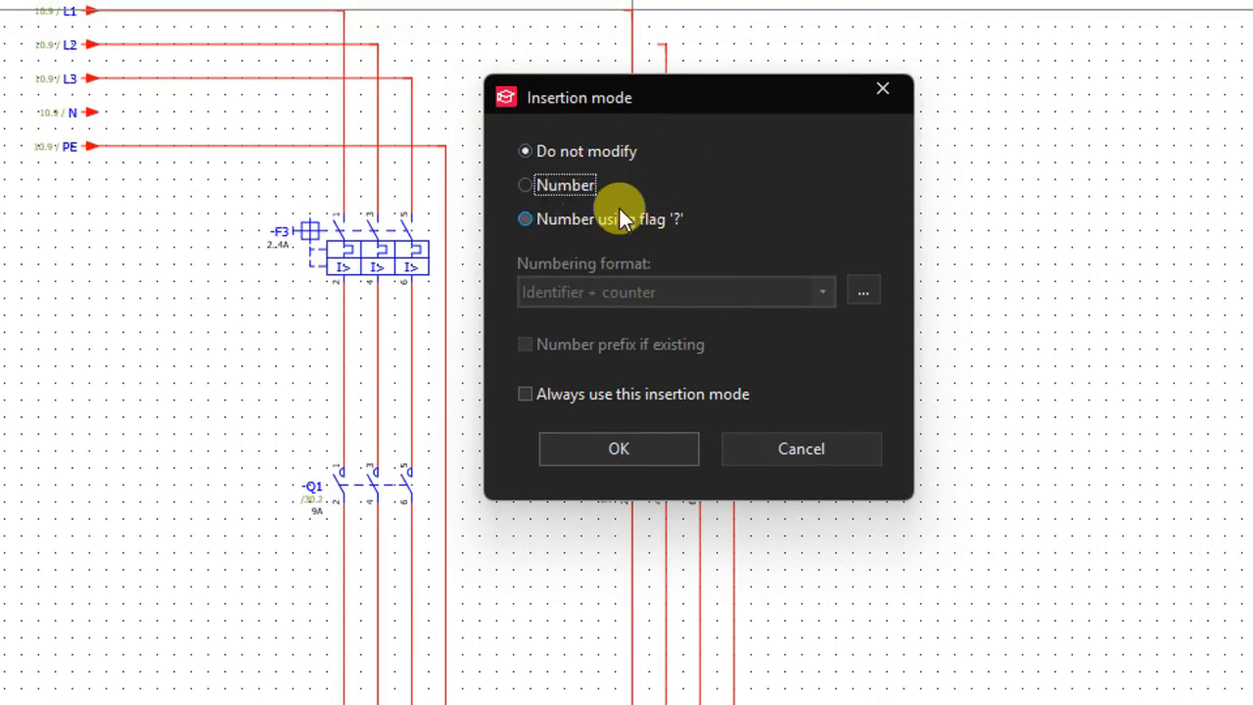
{"action": "left_click", "coordinate": [562, 188]}
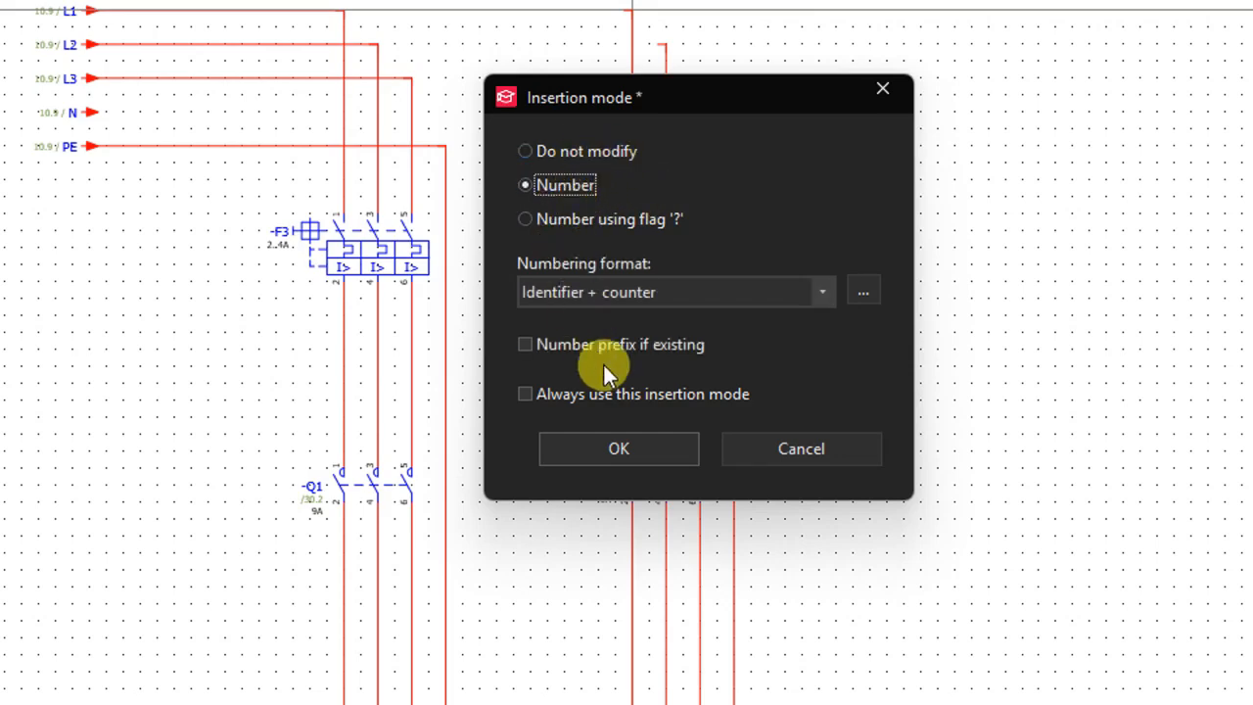
{"action": "left_click", "coordinate": [629, 452]}
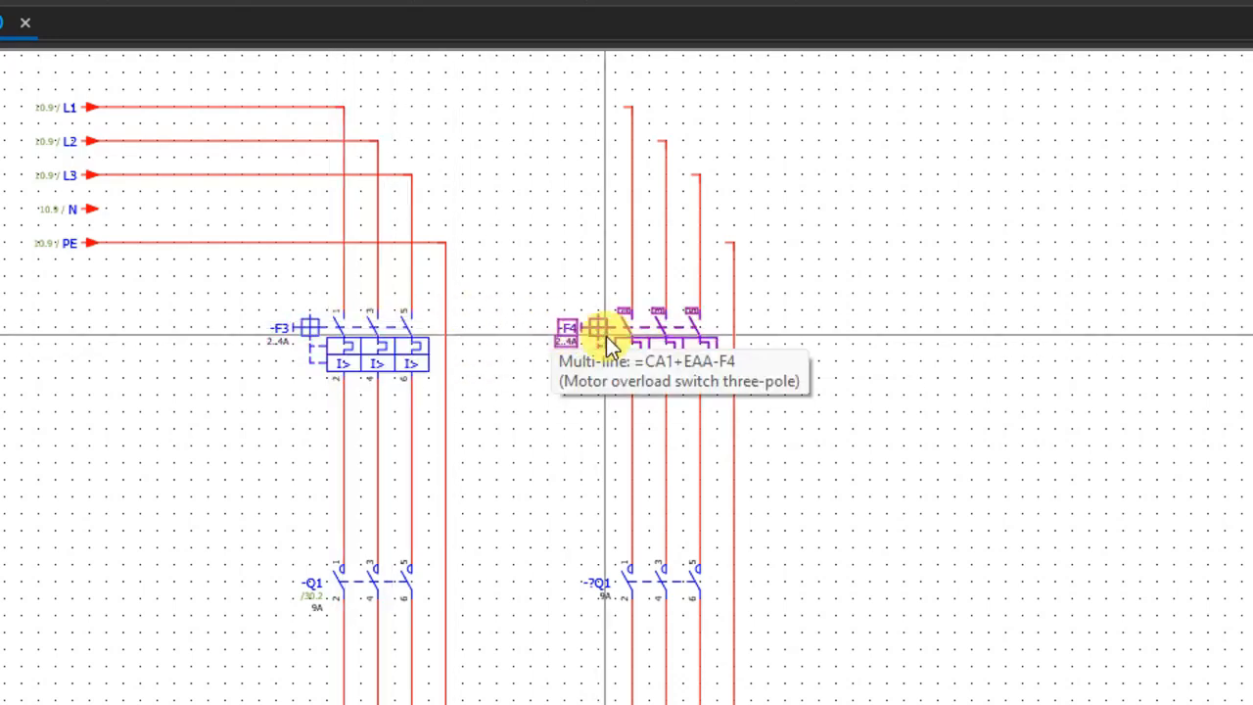
Set the displayed DT of the triple NO contact in the inserted motor branch to Q2
{"action": "scroll", "coordinate": [744, 587], "scroll_direction": "down", "scroll_amount": 5}
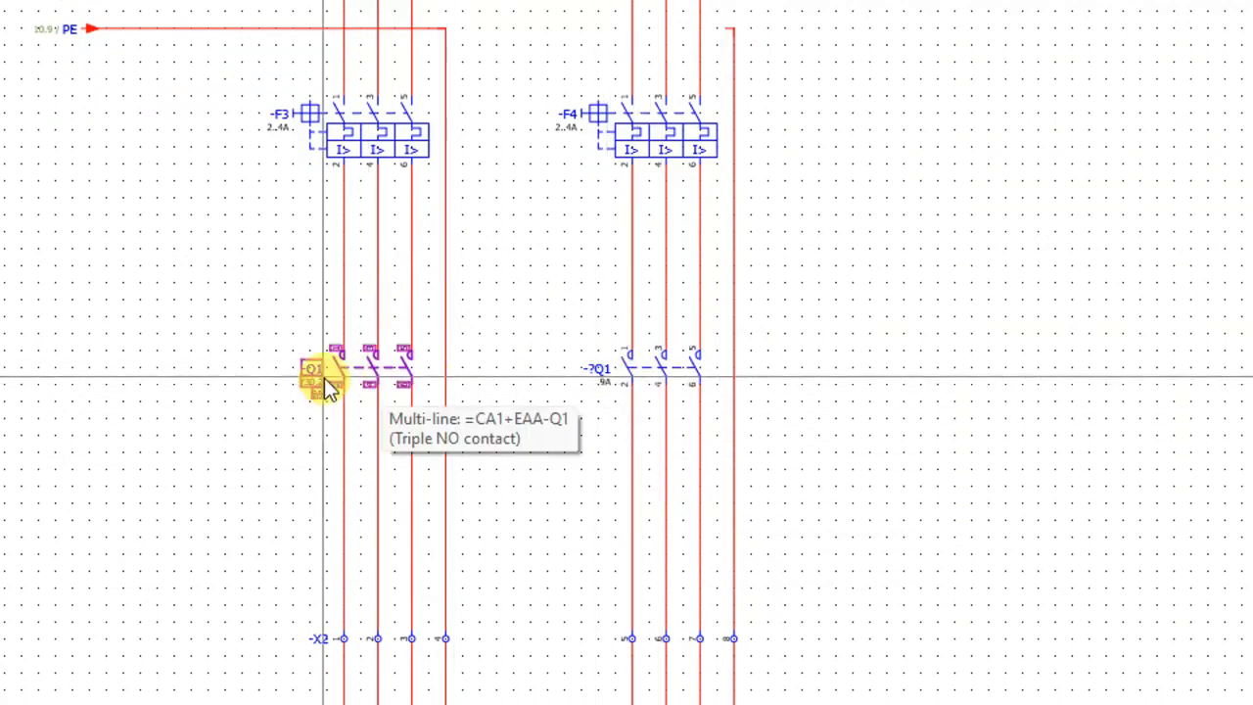
{"action": "scroll", "coordinate": [622, 358], "scroll_direction": "up", "scroll_amount": 3}
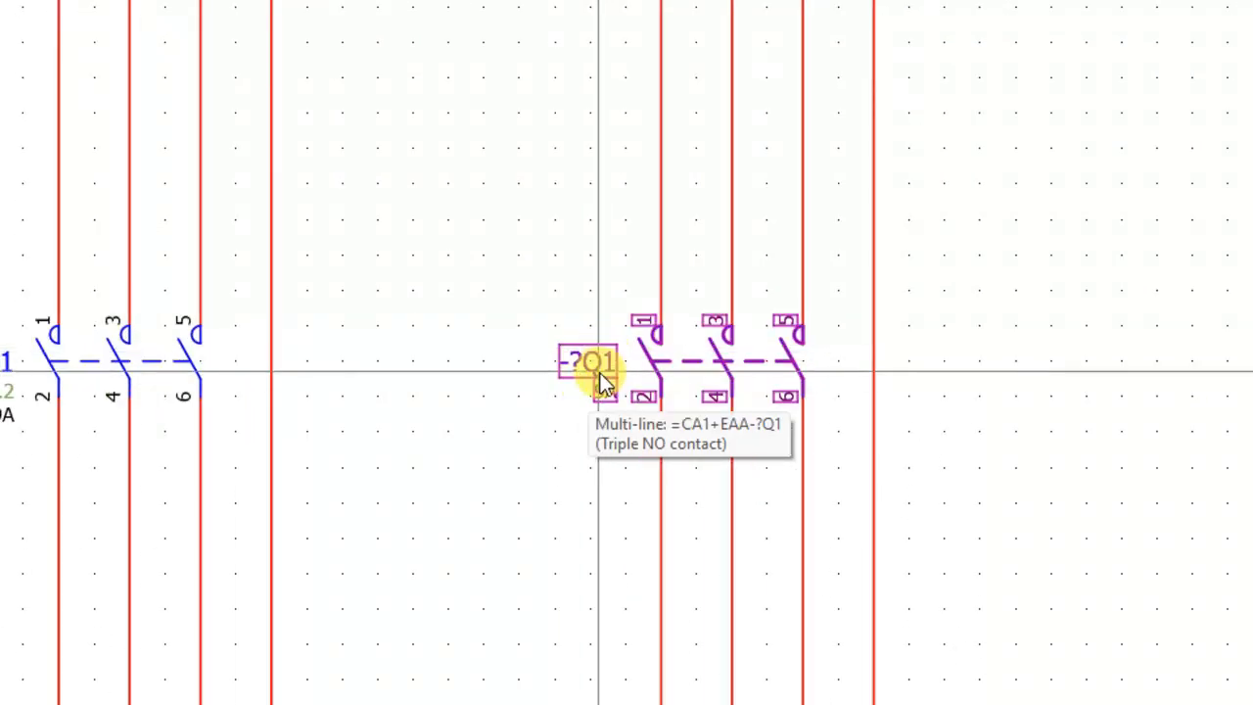
{"action": "scroll", "coordinate": [601, 380], "scroll_direction": "down", "scroll_amount": 3}
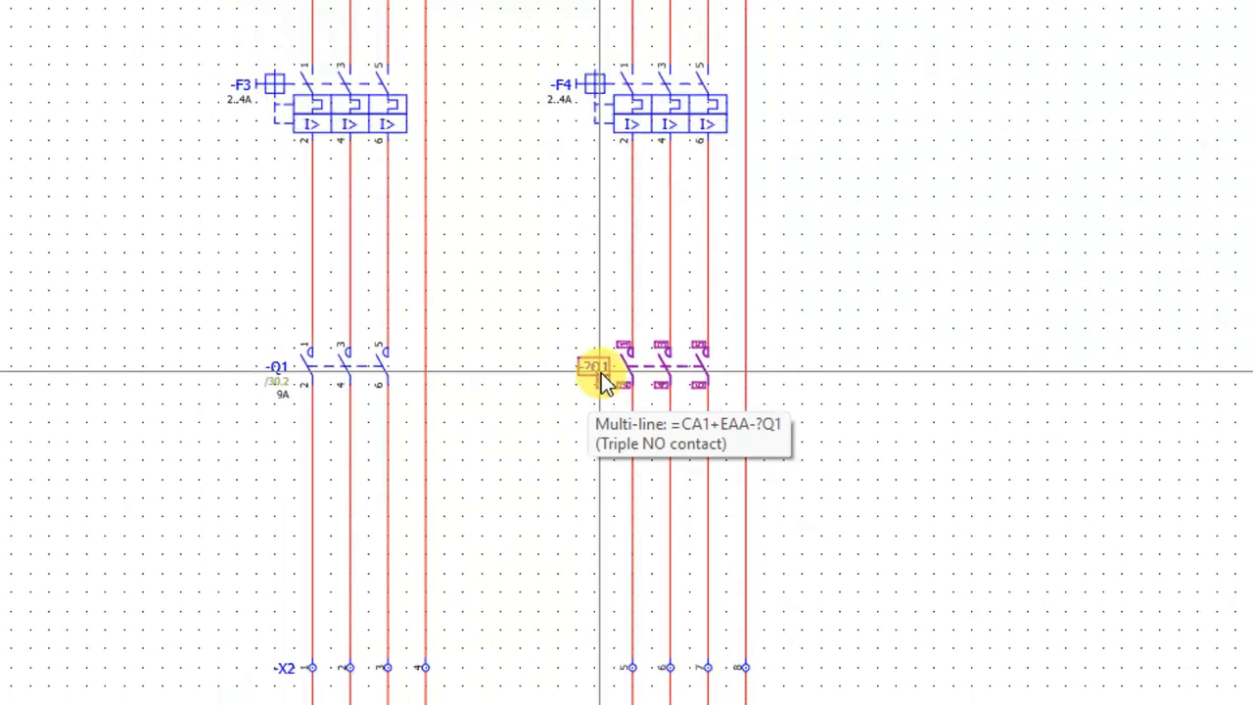
{"action": "left_click", "coordinate": [602, 374]}
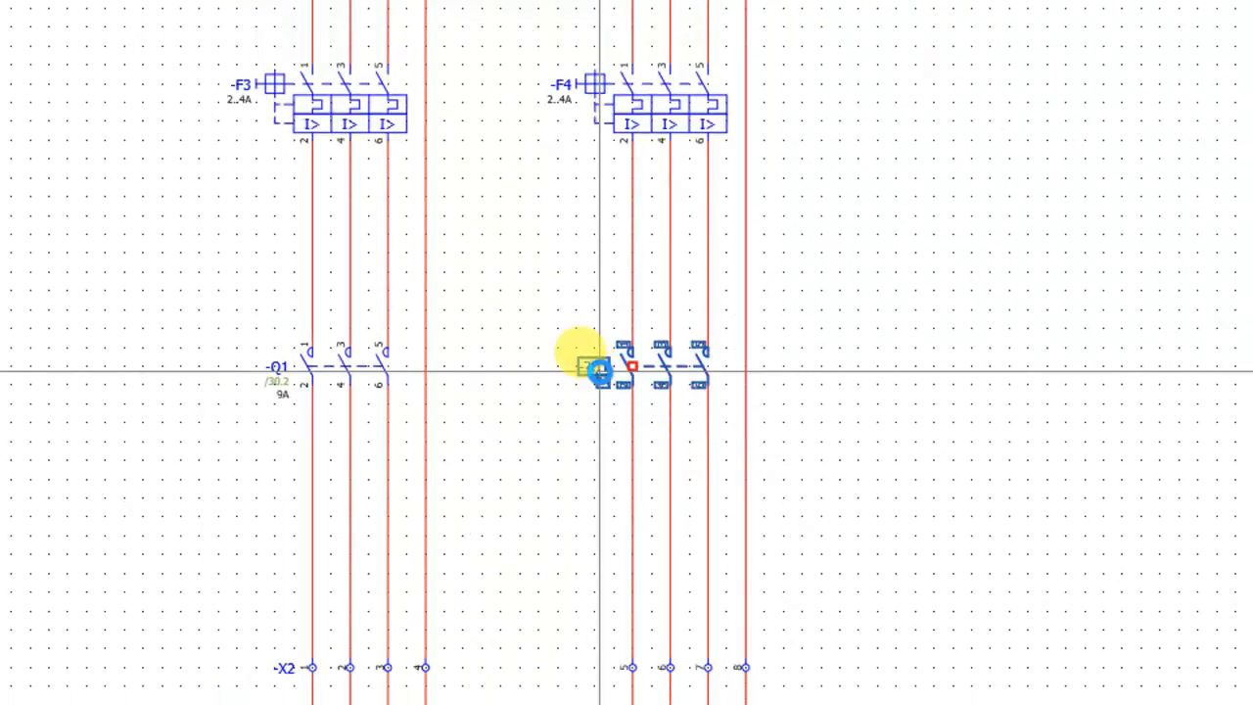
{"action": "double_click", "coordinate": [600, 372]}
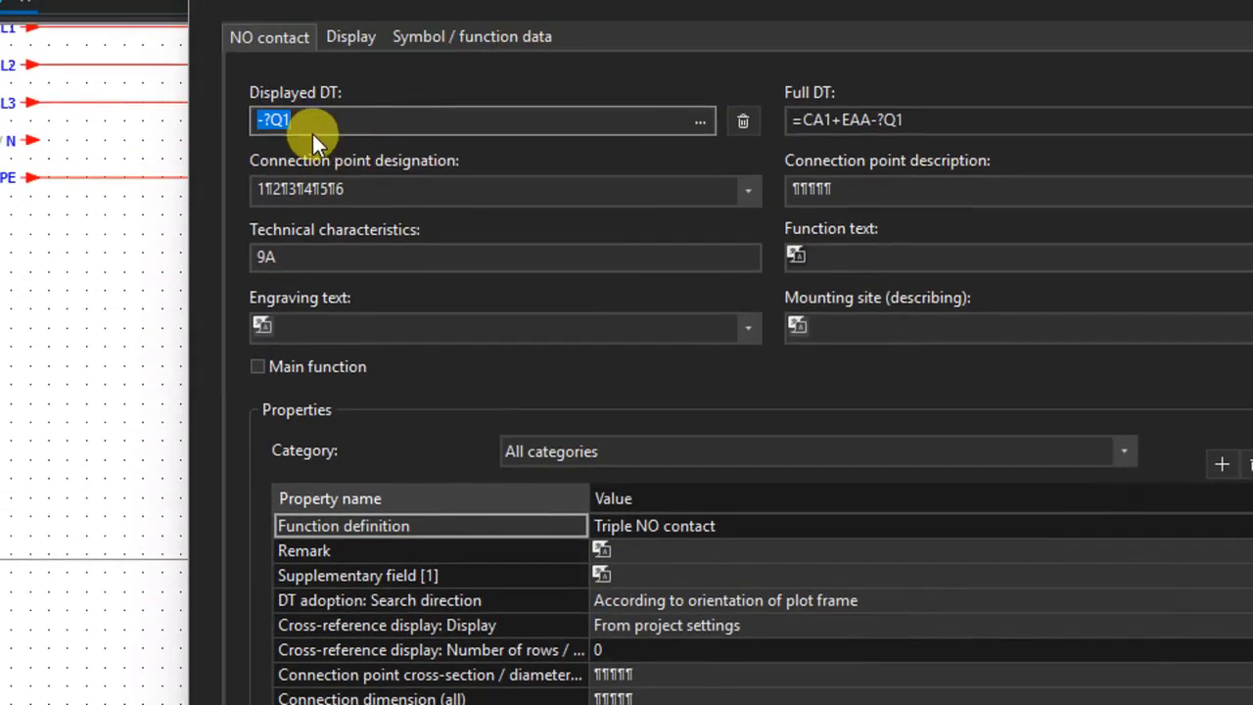
{"action": "type", "text": "Q"}
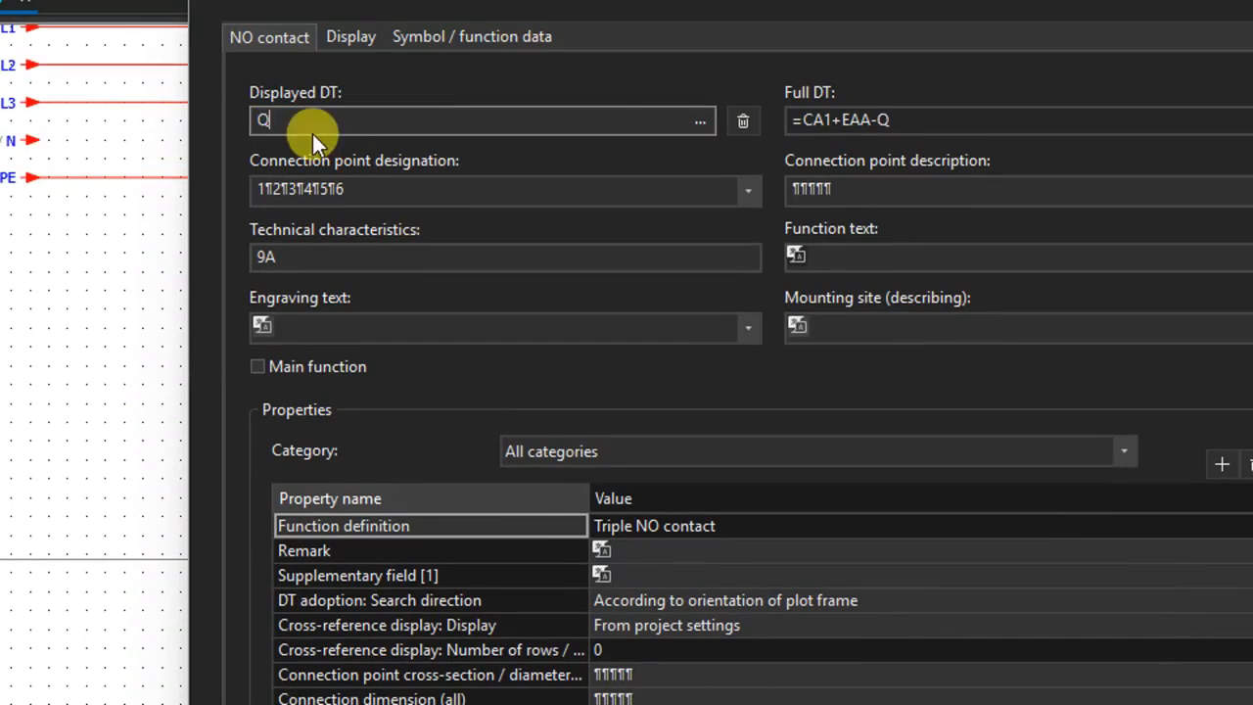
{"action": "type", "text": "2"}
{"action": "key", "text": "Return"}
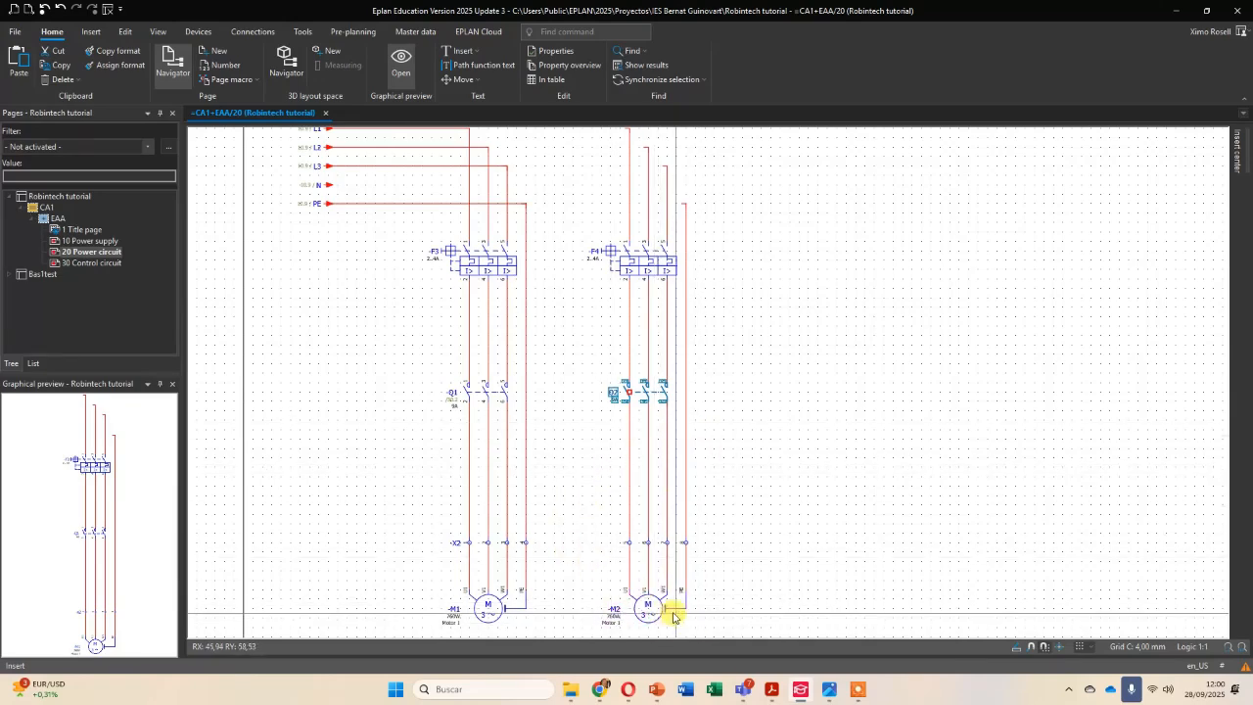
Insert T-nodes on the L1, L2, L3 and PE lines at the first motor branch to feed the second branch
{"action": "middle_click_drag", "start_coordinate": [565, 190], "coordinate": [579, 283]}
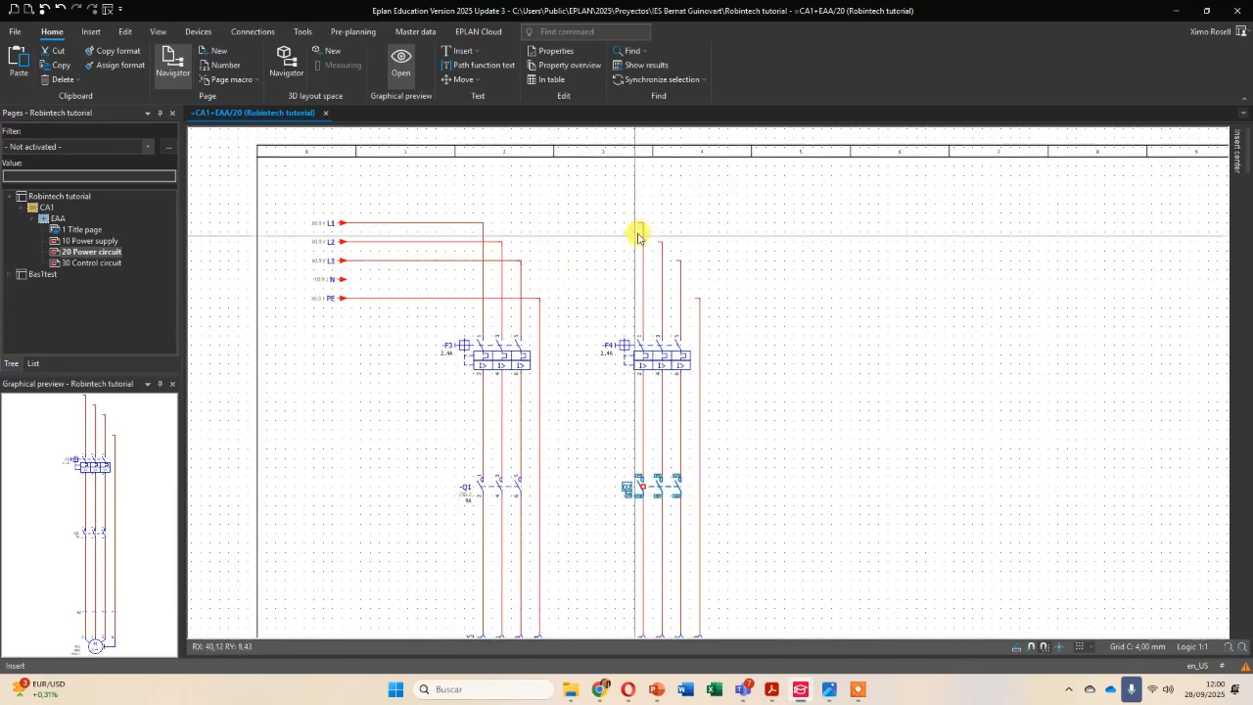
{"action": "left_click", "coordinate": [87, 33]}
{"action": "left_click", "coordinate": [67, 54]}
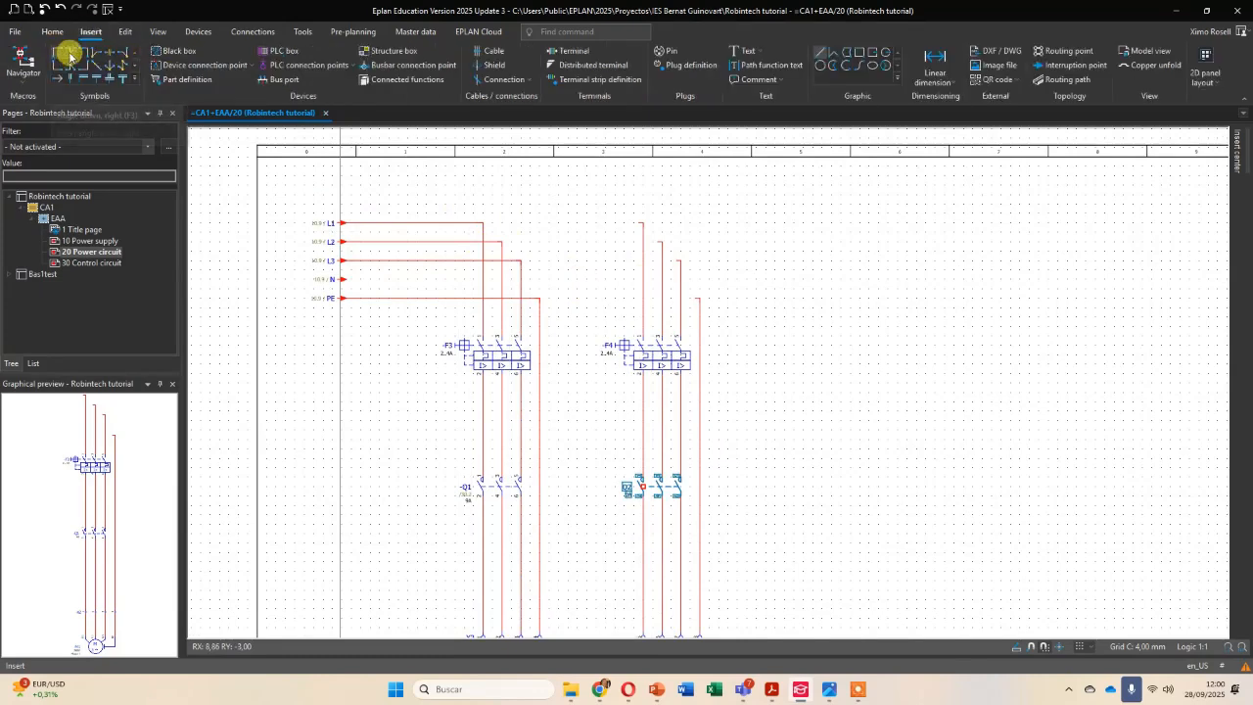
{"action": "left_click", "coordinate": [484, 226]}
{"action": "left_click", "coordinate": [501, 242]}
{"action": "left_click", "coordinate": [521, 261]}
{"action": "left_click", "coordinate": [541, 298]}
{"action": "scroll", "coordinate": [480, 237], "scroll_direction": "up", "scroll_amount": 2}
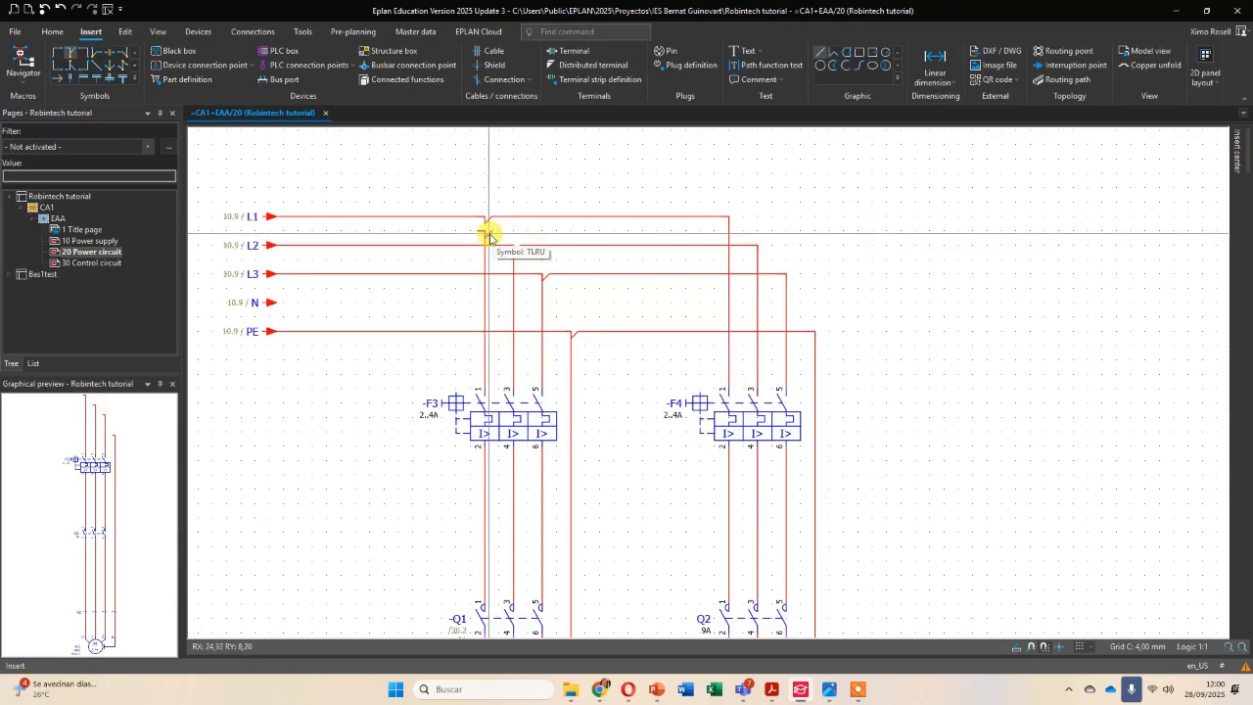
{"action": "scroll", "coordinate": [489, 238], "scroll_direction": "down", "scroll_amount": 4}
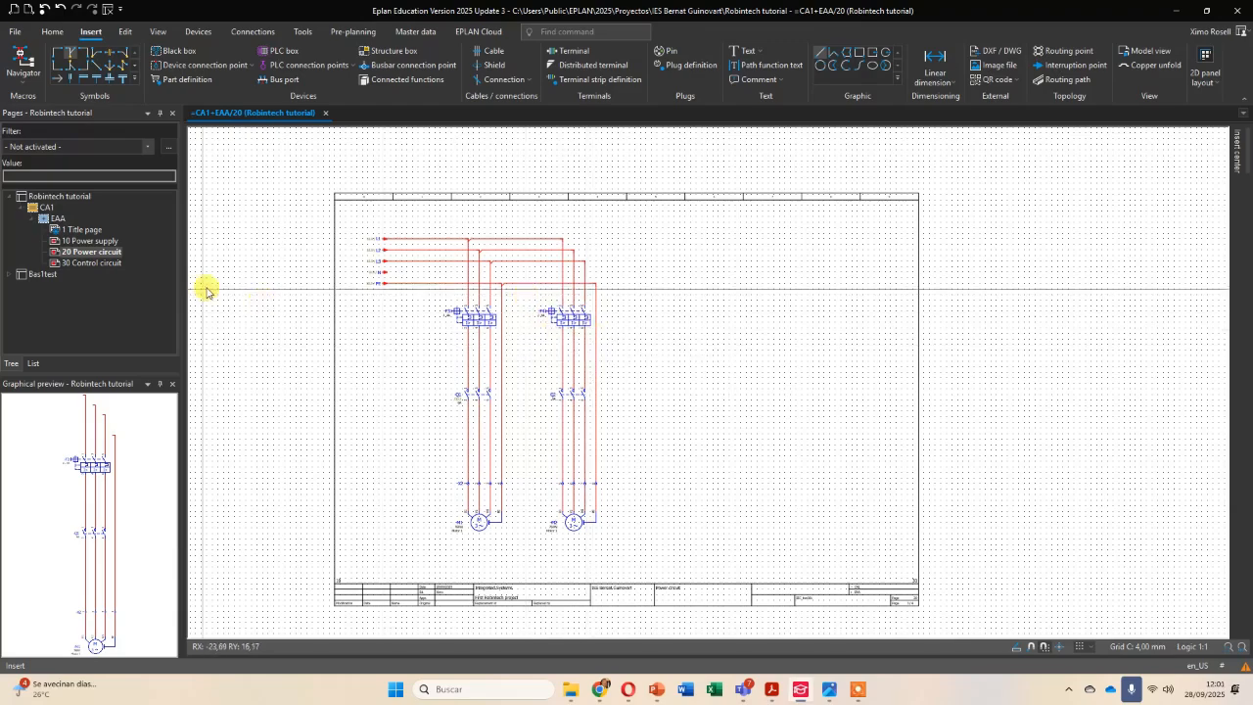
On page 30 Control circuit, insert the DOL control macro beside the first branch, level with 24VDC, using the Number insertion mode with Identifier + counter
{"action": "left_click", "coordinate": [88, 263]}
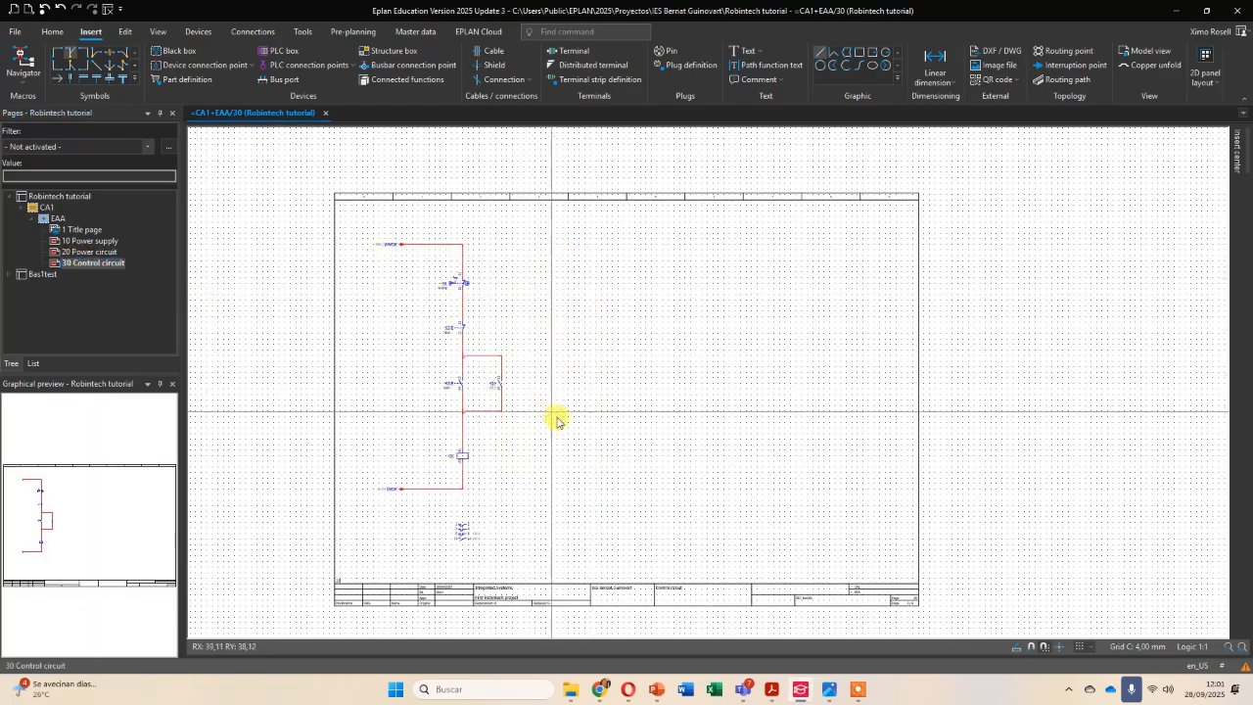
{"action": "scroll", "coordinate": [555, 423], "scroll_direction": "up", "scroll_amount": 2}
{"action": "middle_click_drag", "start_coordinate": [554, 433], "coordinate": [604, 425]}
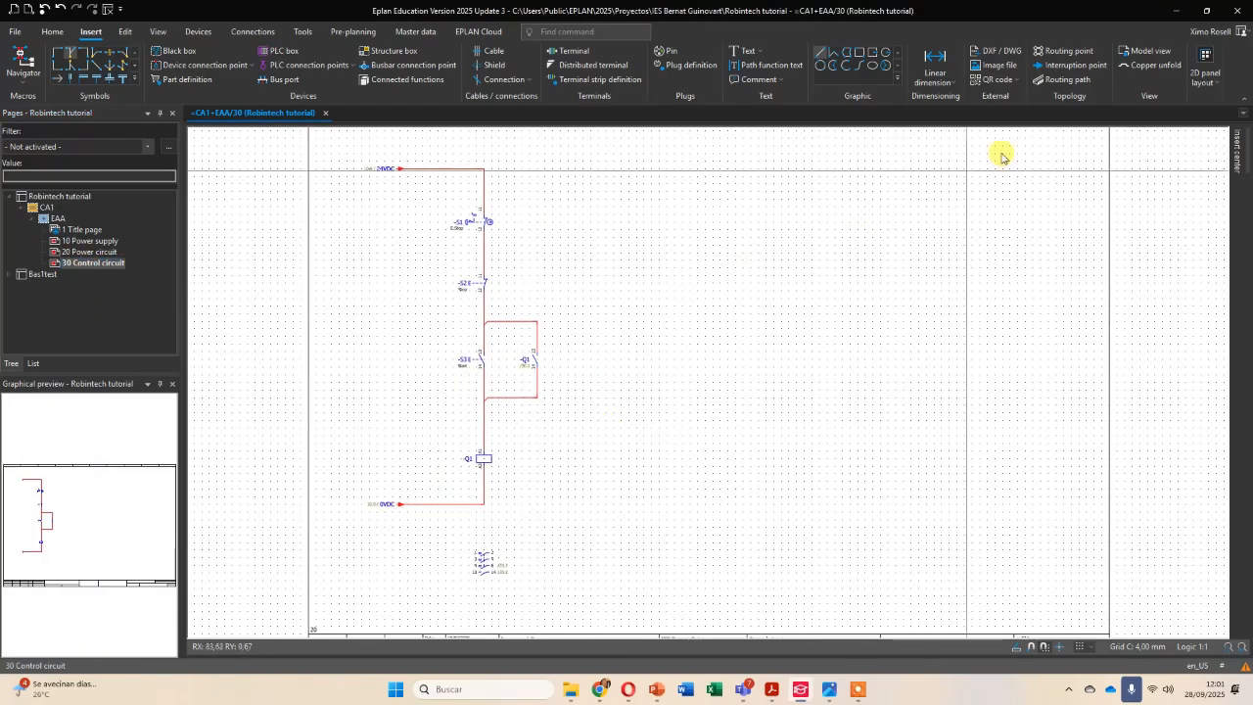
{"action": "mouse_move", "coordinate": [1238, 157]}
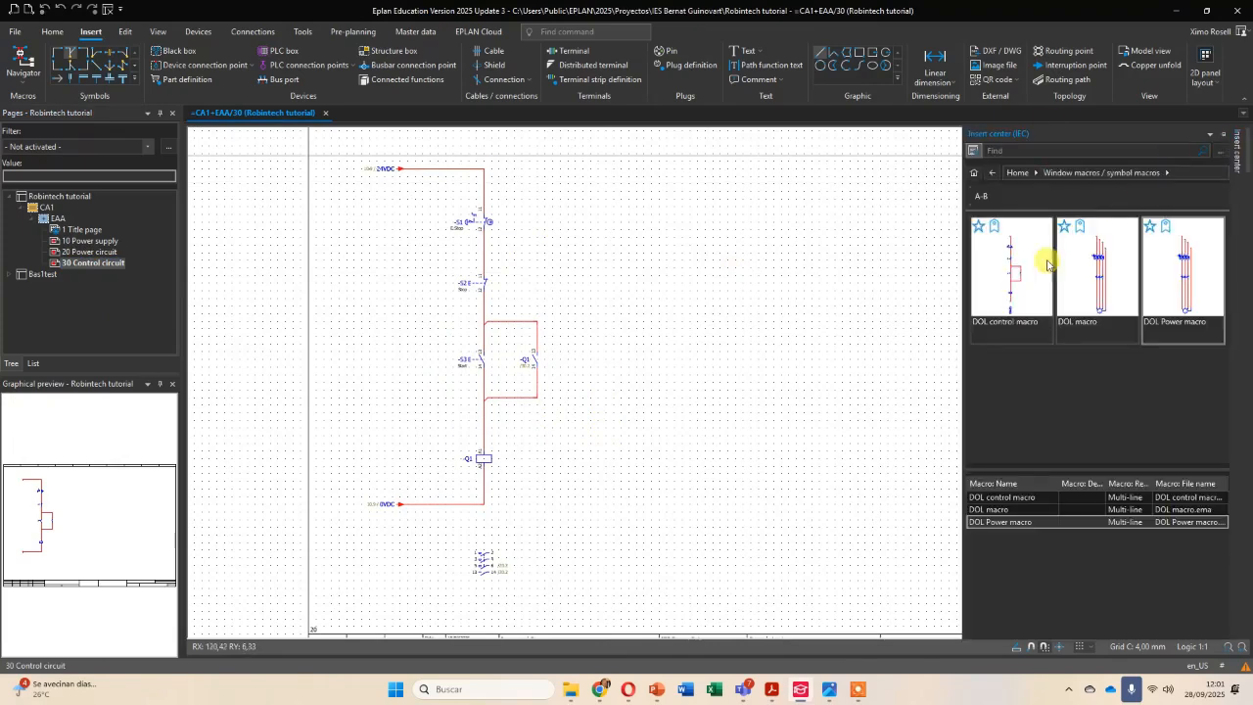
{"action": "left_click", "coordinate": [1008, 312]}
{"action": "left_click_drag", "start_coordinate": [979, 296], "coordinate": [609, 168]}
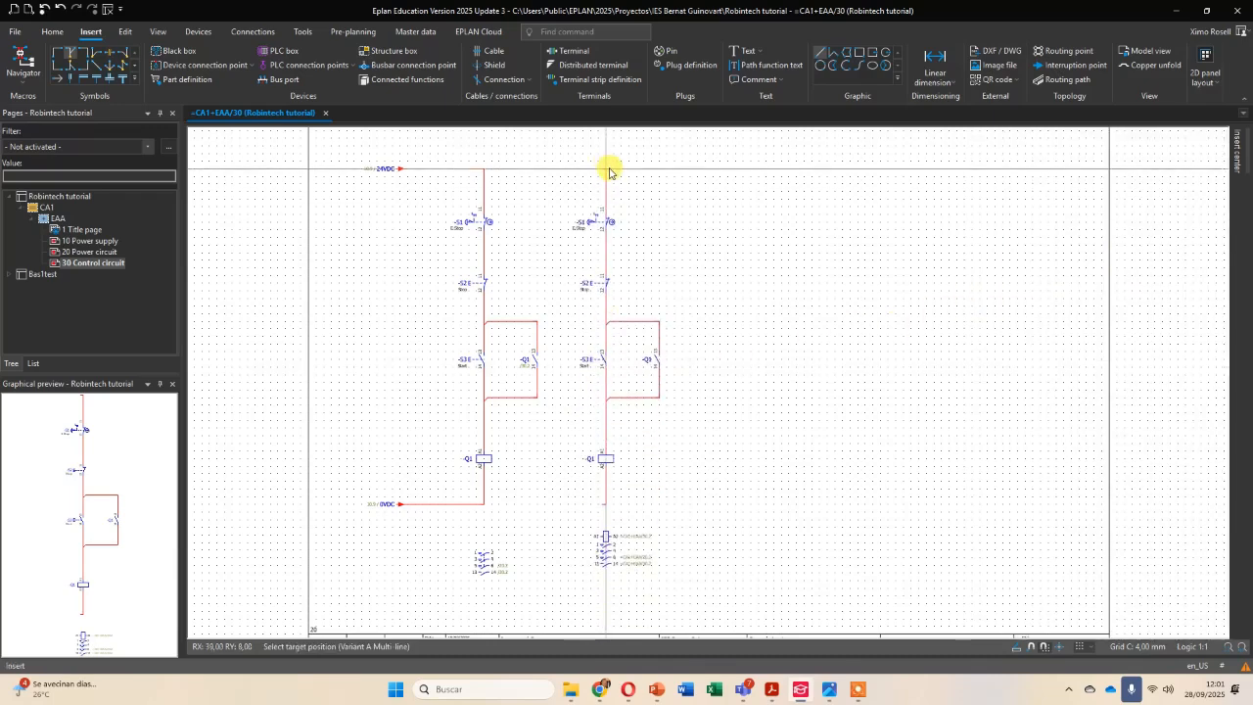
{"action": "left_click", "coordinate": [609, 171]}
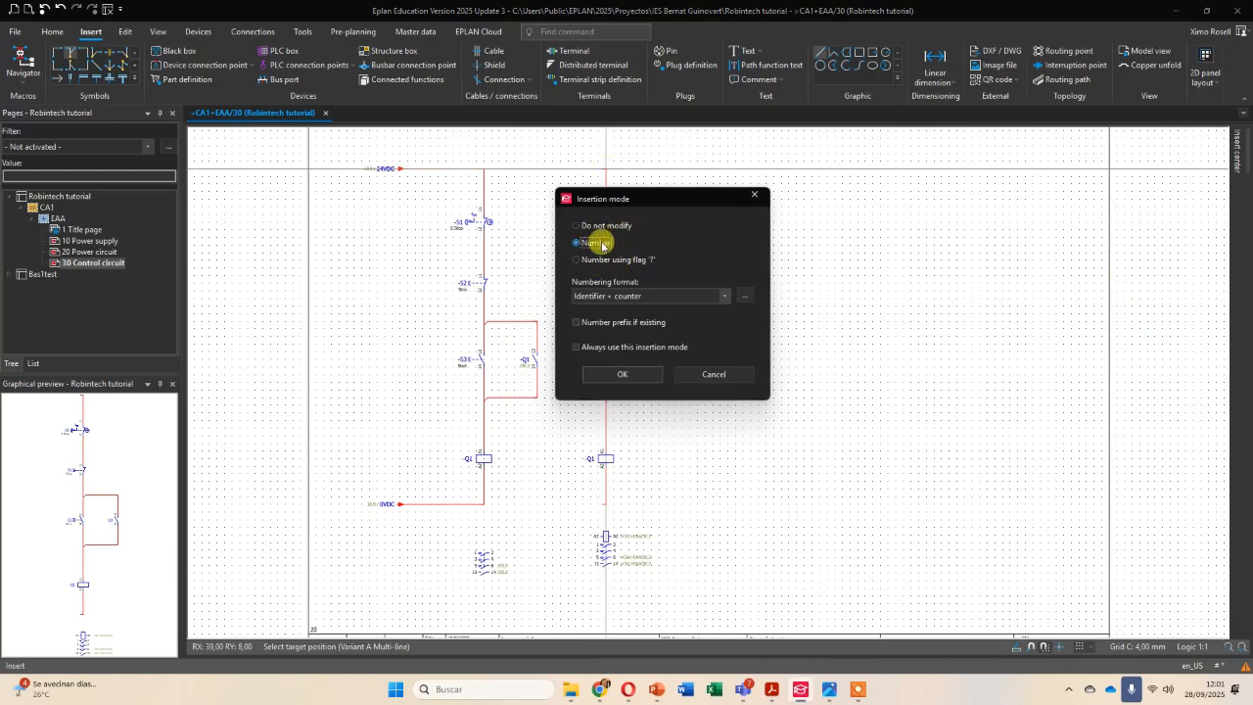
{"action": "left_click", "coordinate": [623, 376]}
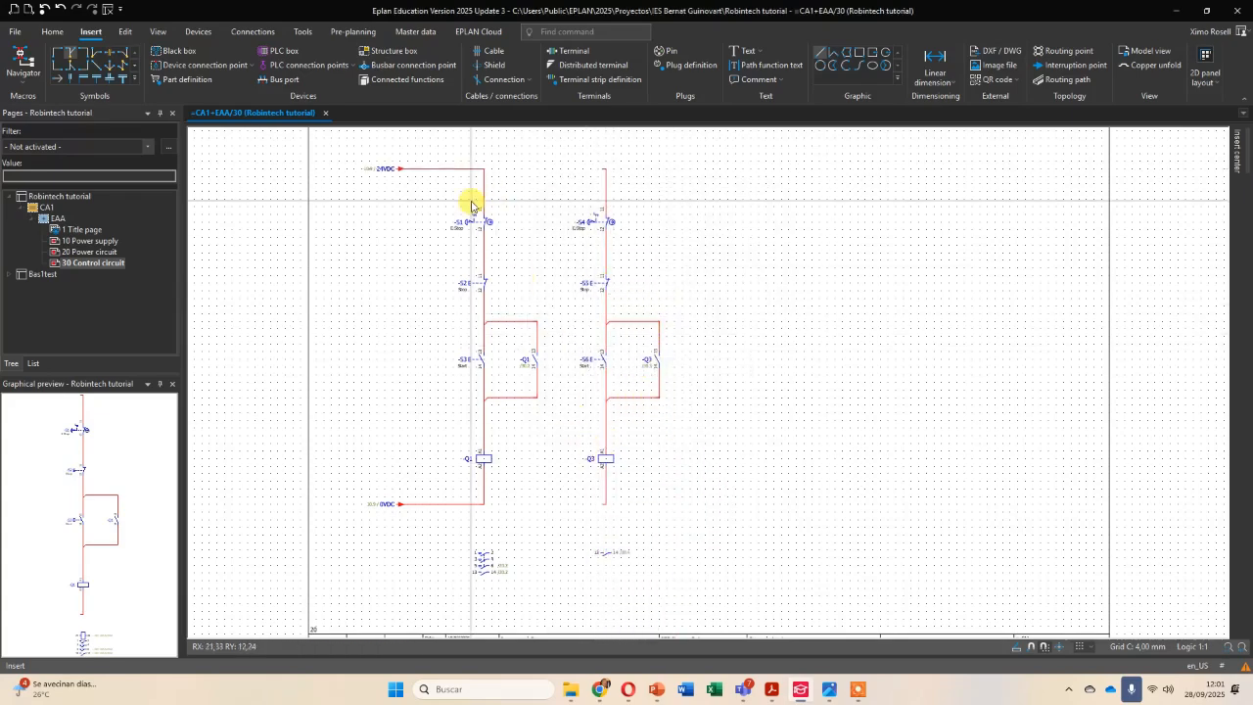
Set the displayed DT of the power contactor coil in the inserted control branch to Q2 from the DT selection
{"action": "scroll", "coordinate": [587, 338], "scroll_direction": "up", "scroll_amount": 3}
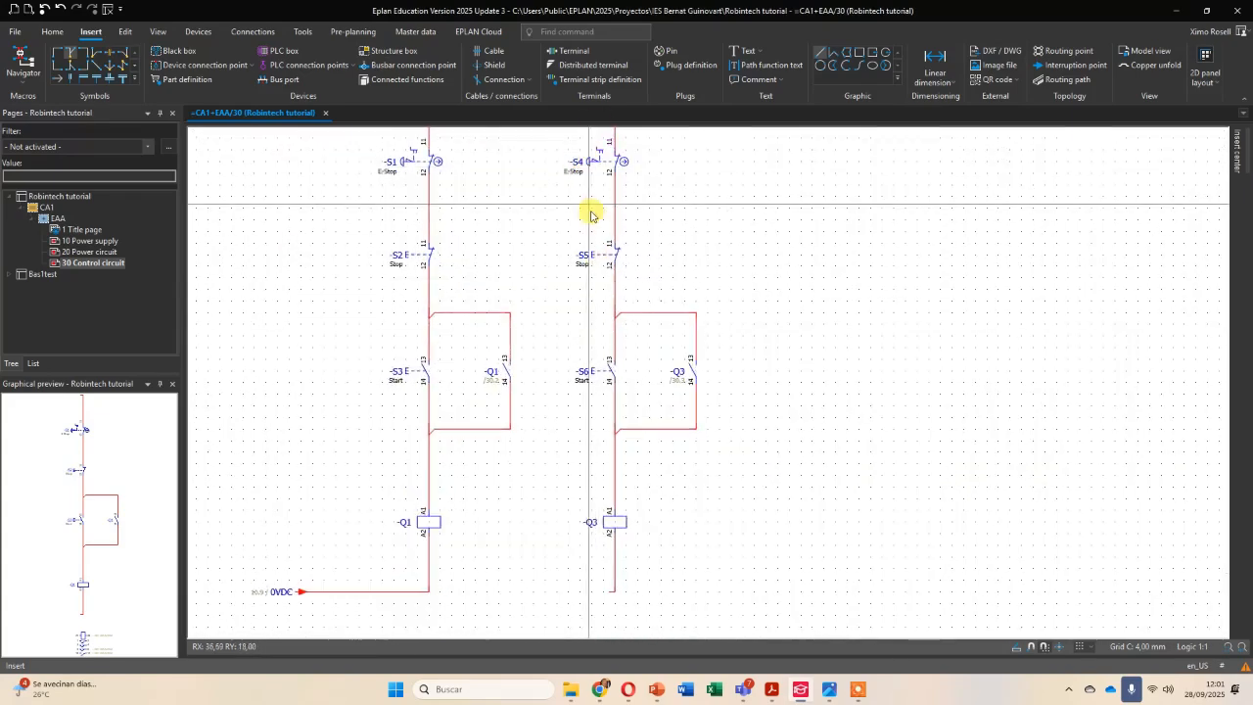
{"action": "middle_click_drag", "start_coordinate": [671, 519], "coordinate": [700, 486]}
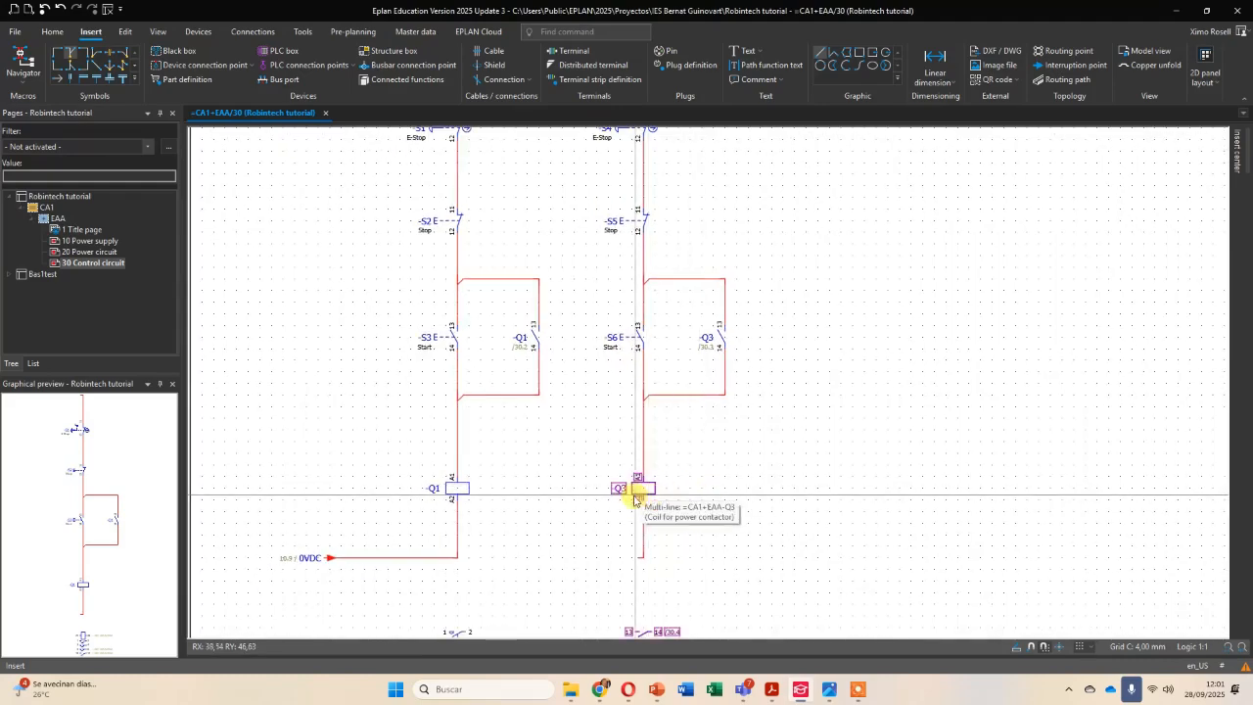
{"action": "scroll", "coordinate": [627, 510], "scroll_direction": "up", "scroll_amount": 2}
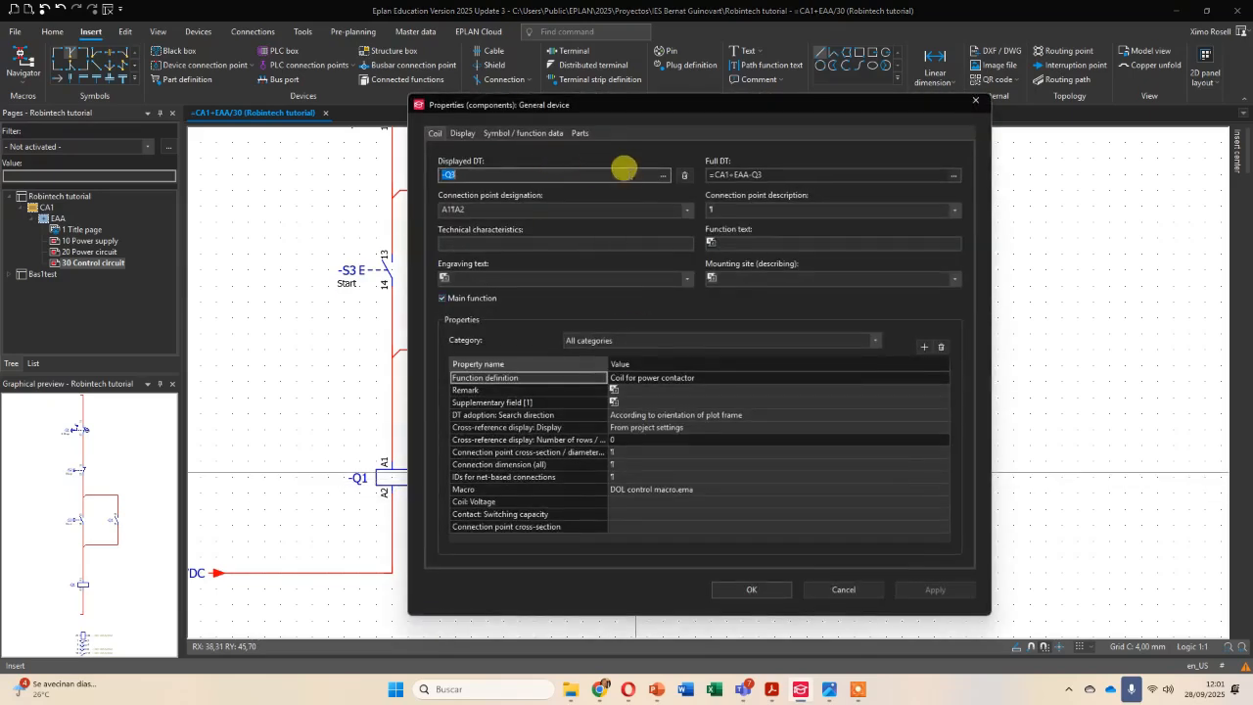
{"action": "left_click", "coordinate": [666, 177]}
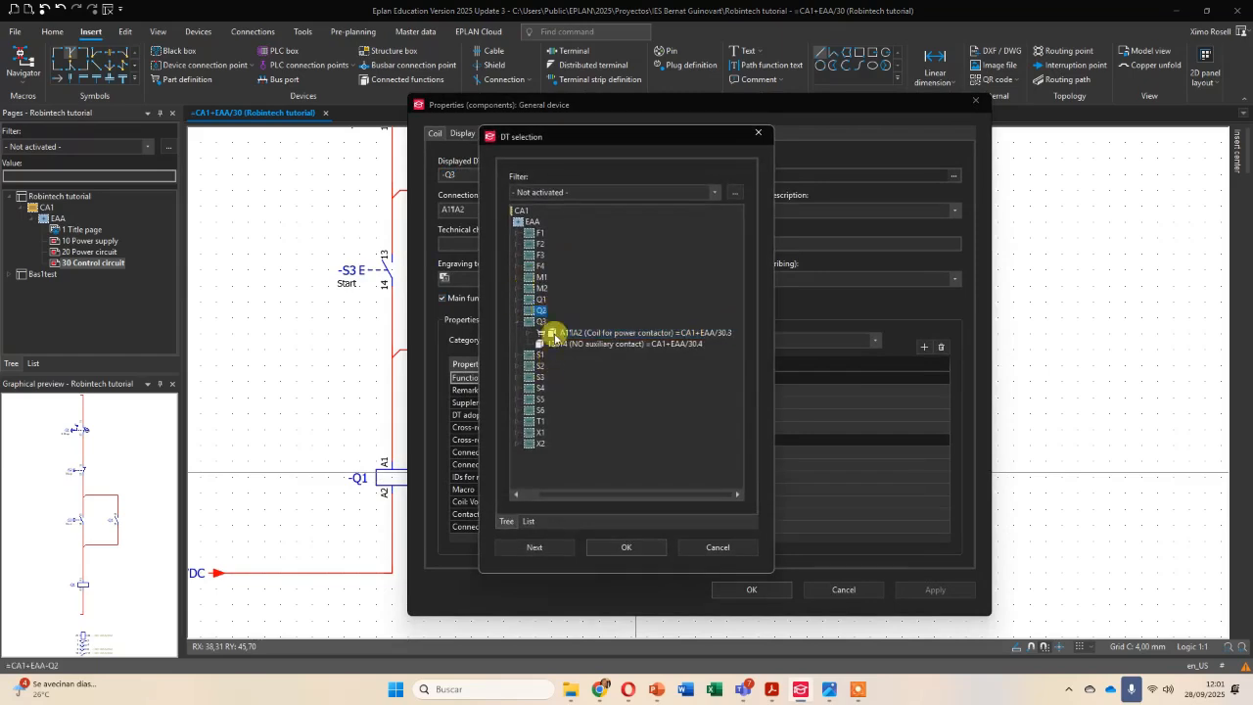
{"action": "left_click", "coordinate": [624, 554]}
{"action": "left_click", "coordinate": [935, 591]}
{"action": "left_click", "coordinate": [751, 589]}
{"action": "scroll", "coordinate": [685, 470], "scroll_direction": "down", "scroll_amount": 5}
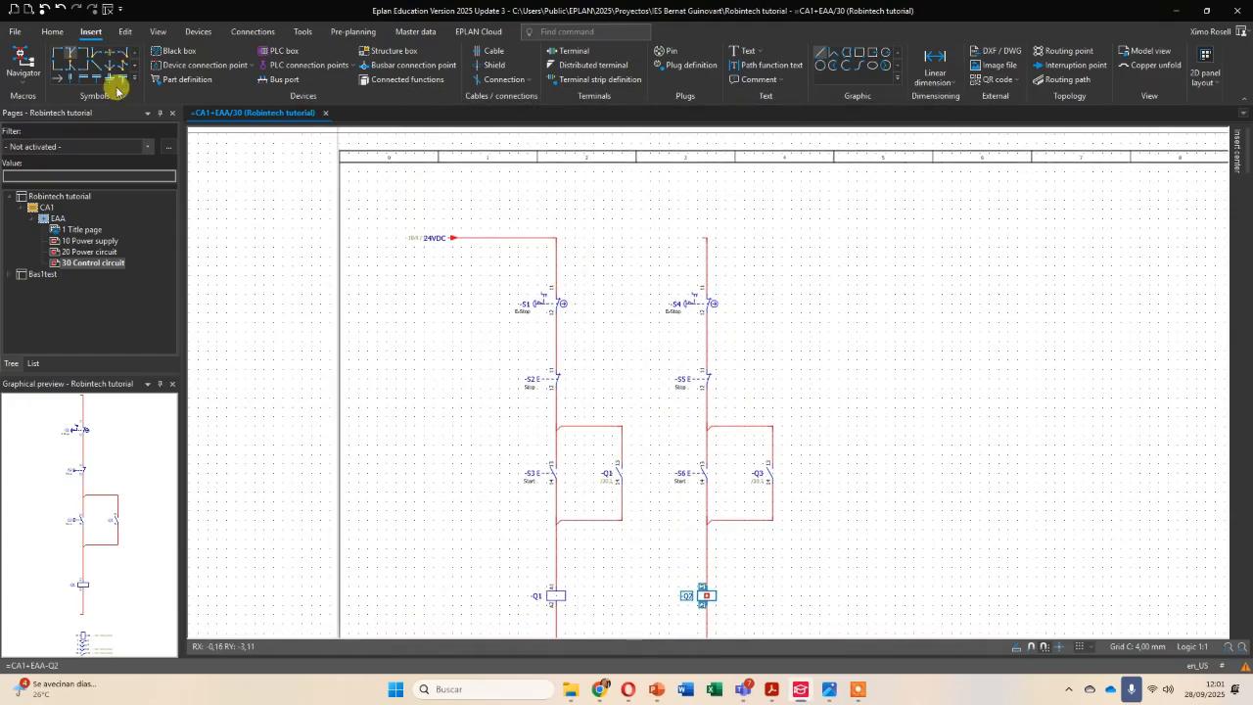
Insert T-nodes on the 24VDC and 0VDC lines at the first control branch to connect the second branch
{"action": "left_click", "coordinate": [69, 54]}
{"action": "left_click", "coordinate": [557, 240]}
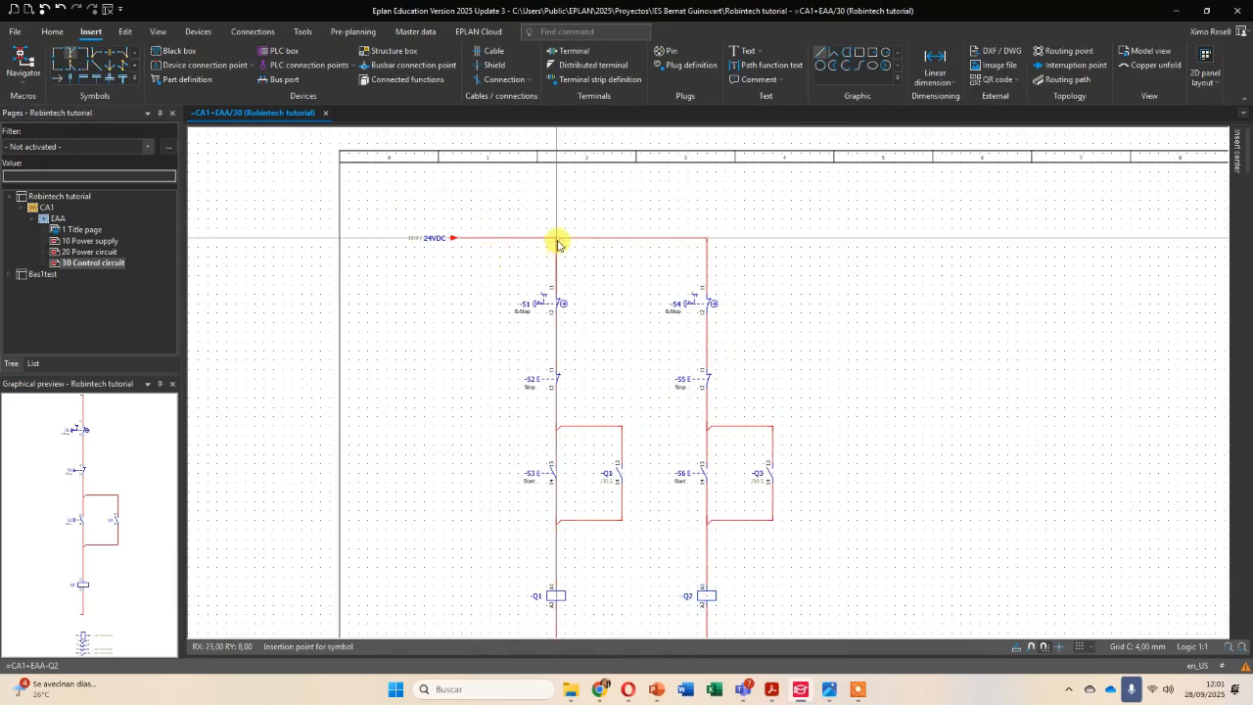
{"action": "middle_click_drag", "start_coordinate": [592, 519], "coordinate": [609, 417]}
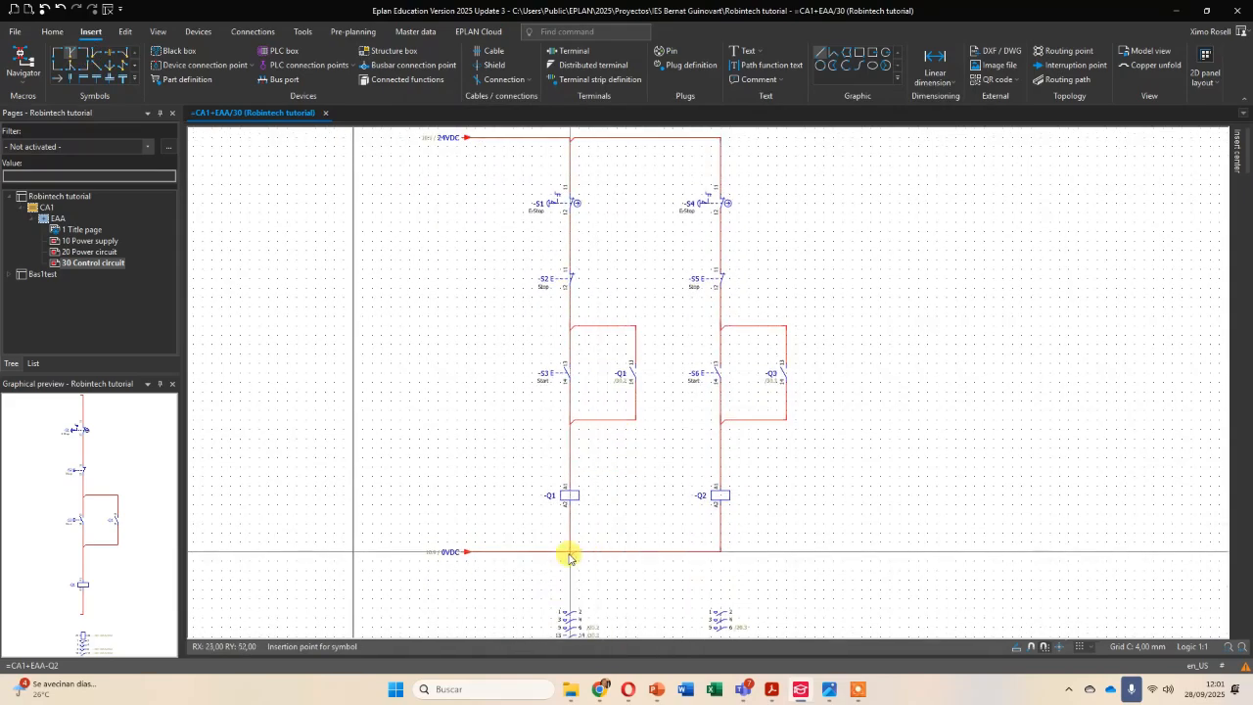
{"action": "left_click", "coordinate": [70, 64]}
{"action": "scroll", "coordinate": [799, 351], "scroll_direction": "down", "scroll_amount": 1}
{"action": "scroll", "coordinate": [801, 353], "scroll_direction": "down", "scroll_amount": 1}
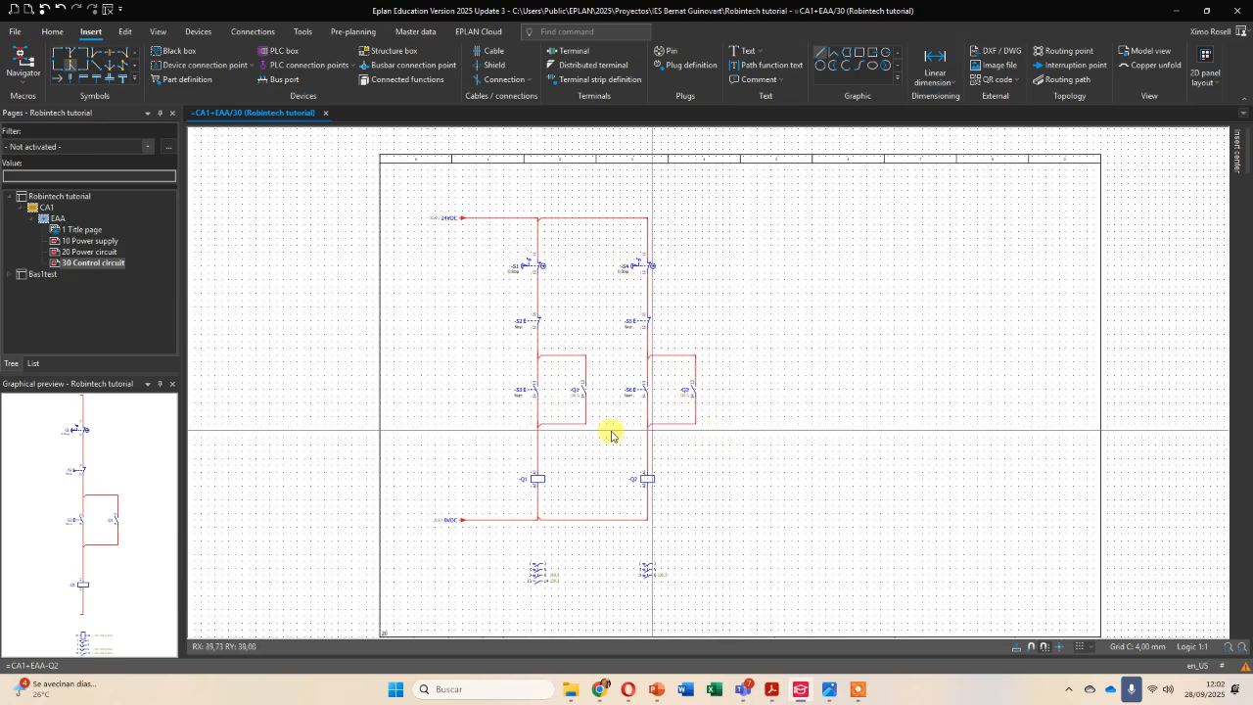
Create a page macro from page 10 Power supply with the file name Power Supply macro
{"action": "left_click", "coordinate": [83, 241]}
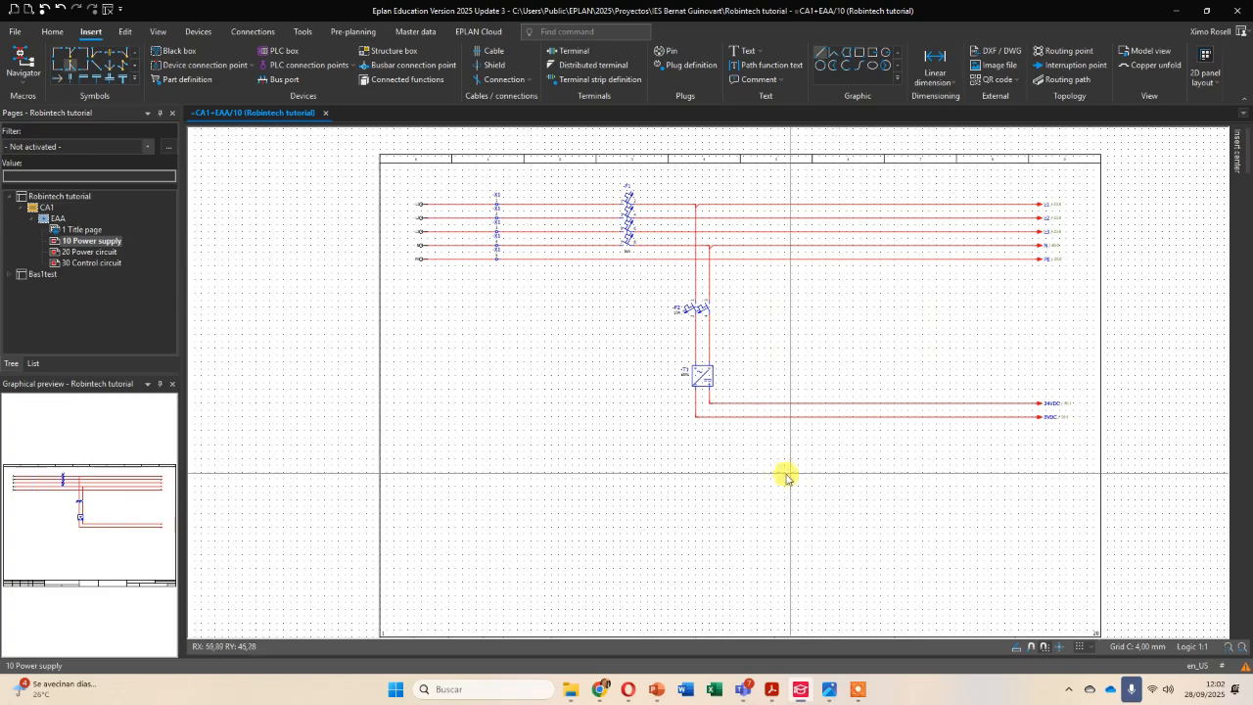
{"action": "middle_click_drag", "start_coordinate": [771, 480], "coordinate": [732, 470]}
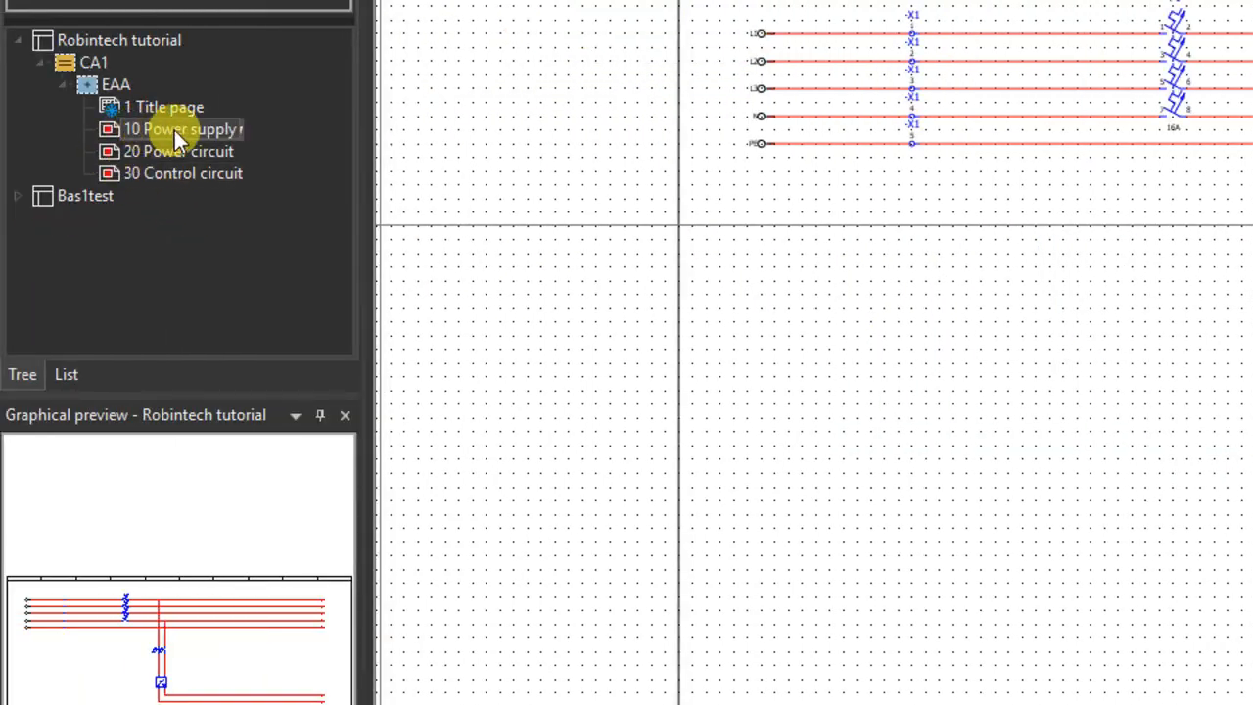
{"action": "right_click", "coordinate": [174, 130]}
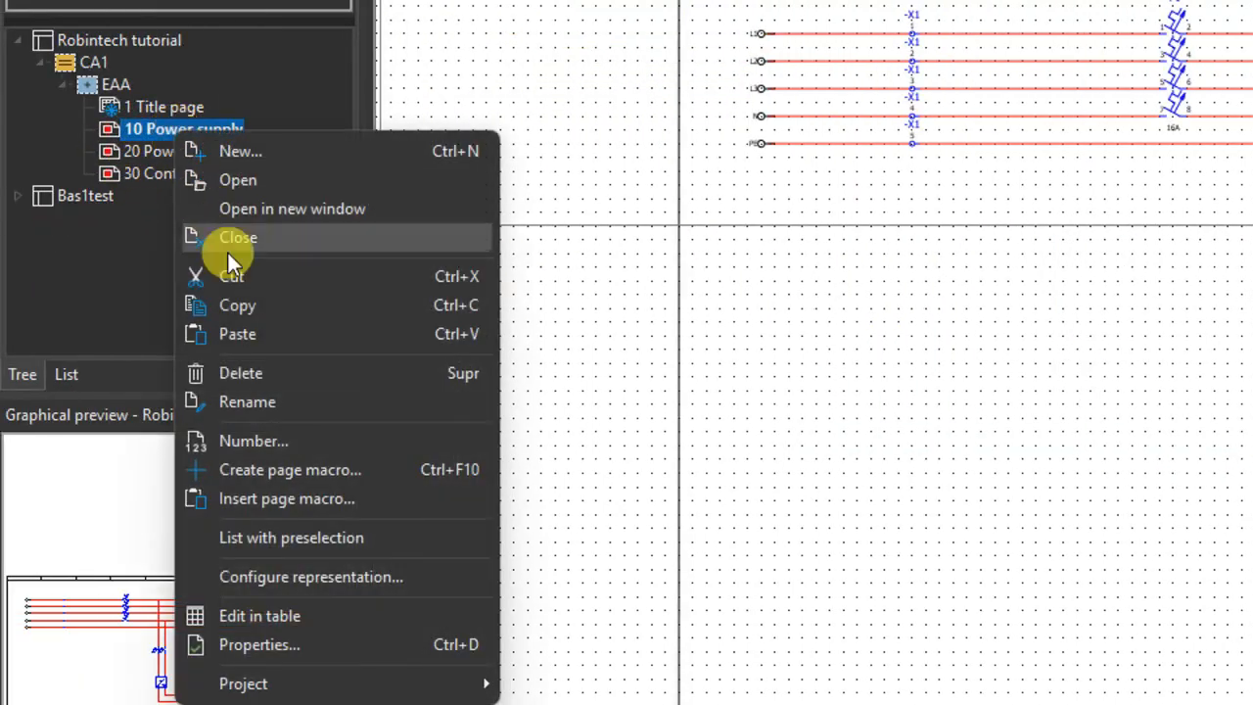
{"action": "left_click", "coordinate": [330, 470]}
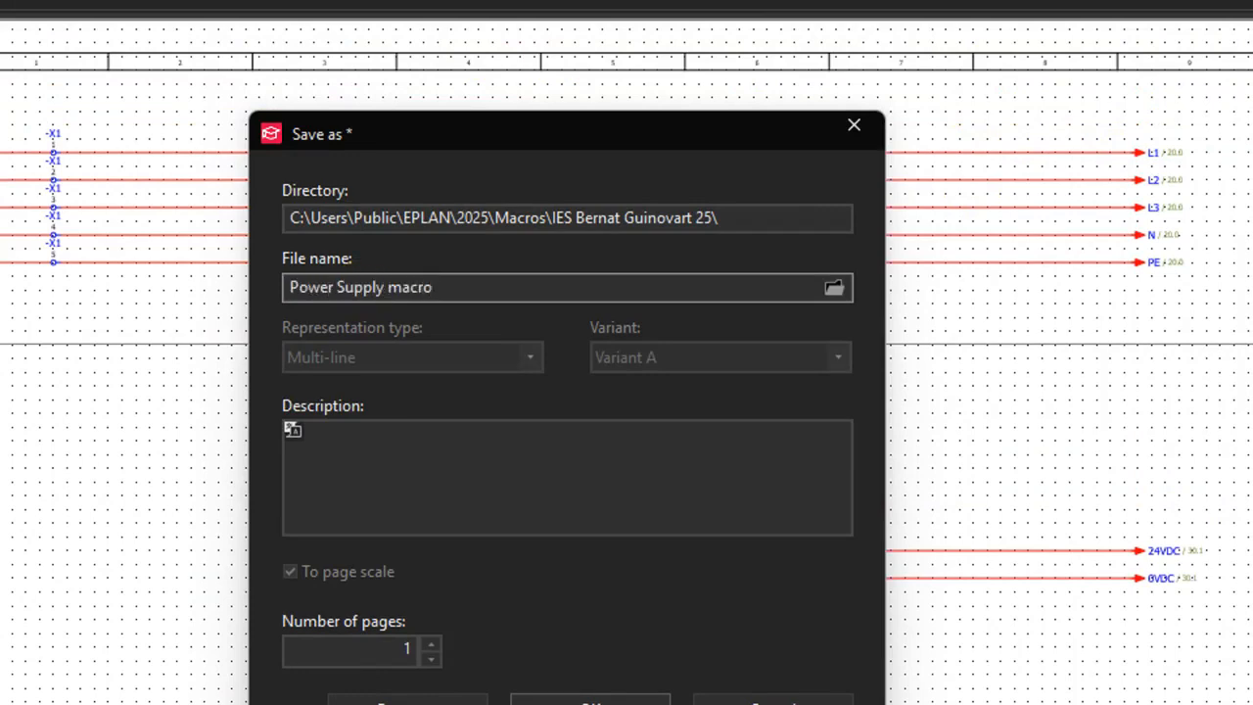
{"action": "key", "text": "Return"}
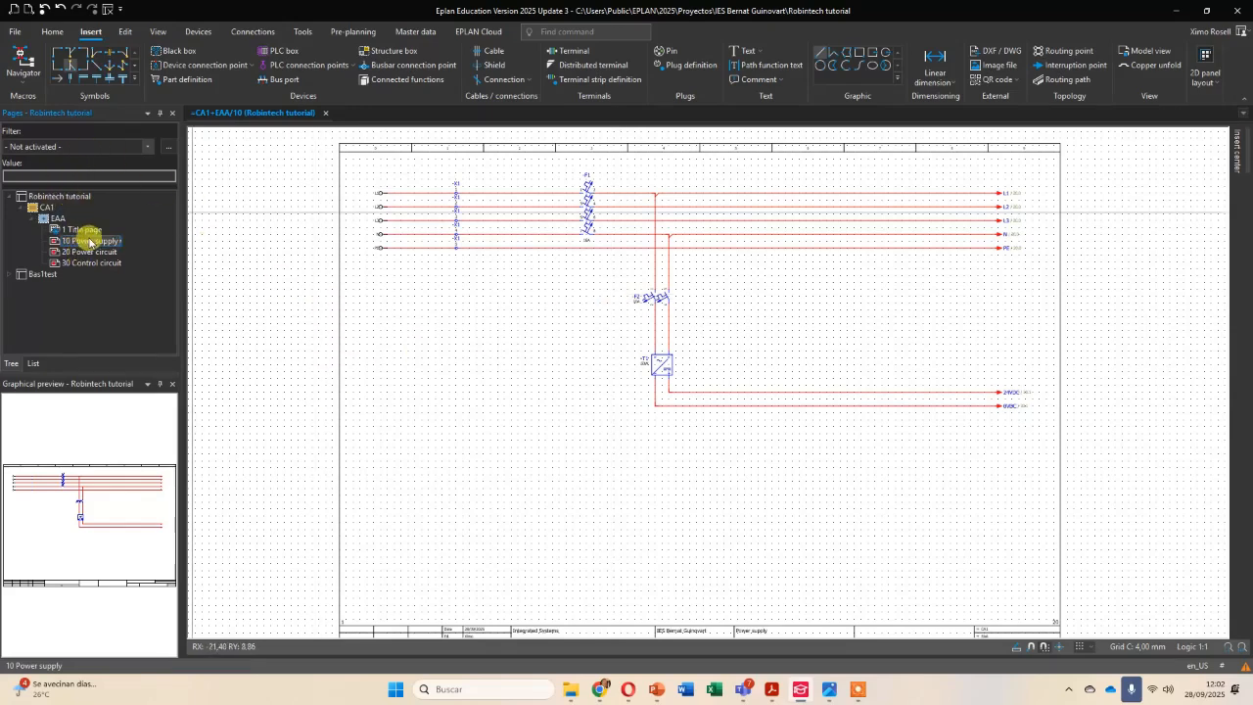
Delete page 10 Power supply from the Robintech tutorial project
{"action": "left_click", "coordinate": [55, 218]}
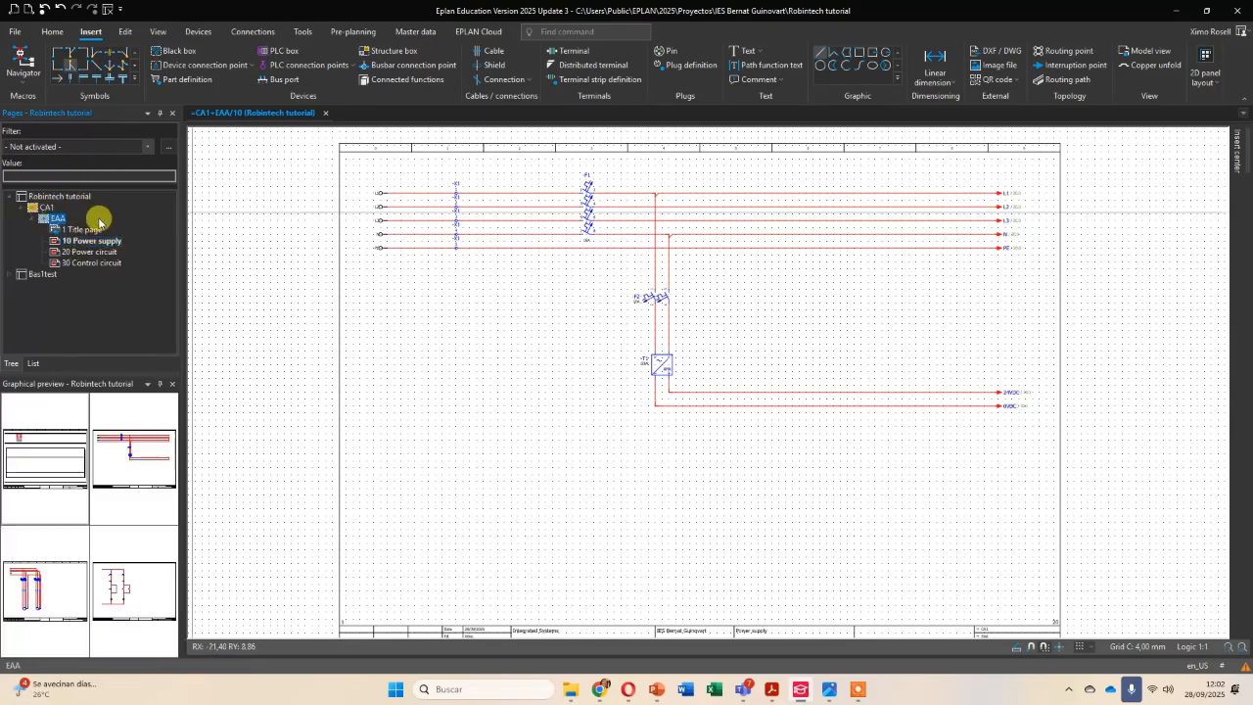
{"action": "left_click", "coordinate": [52, 32]}
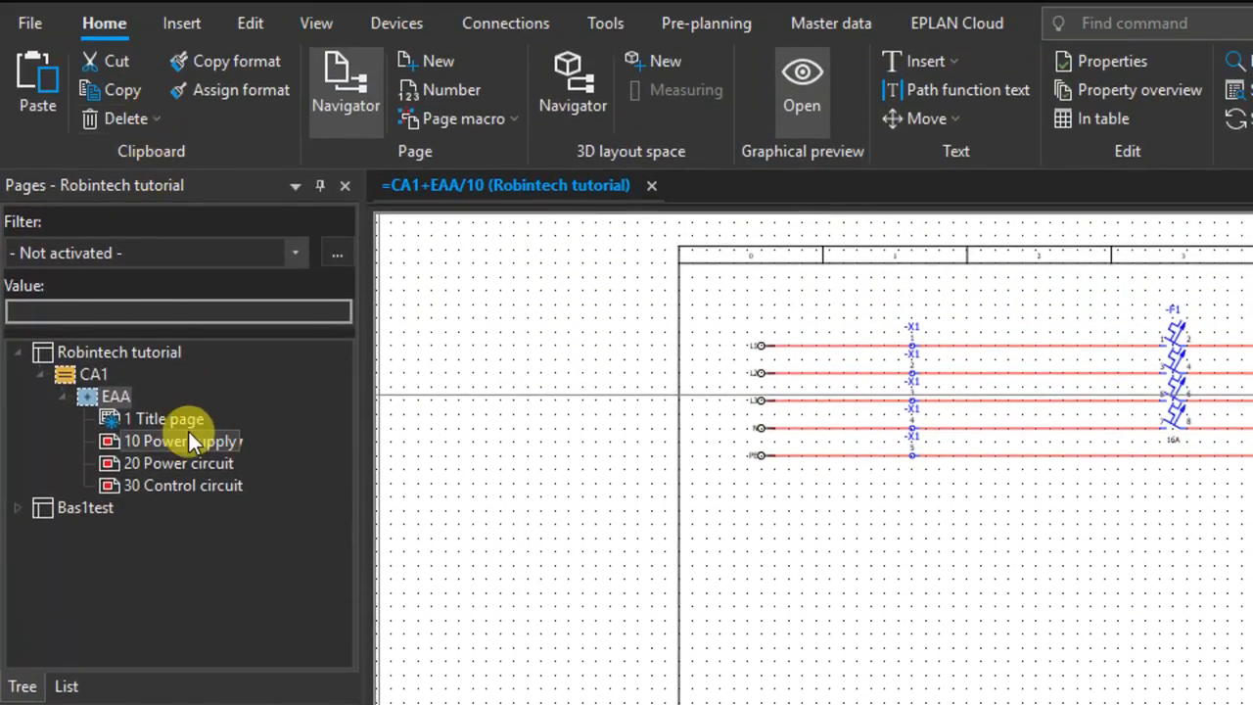
{"action": "left_click", "coordinate": [186, 440]}
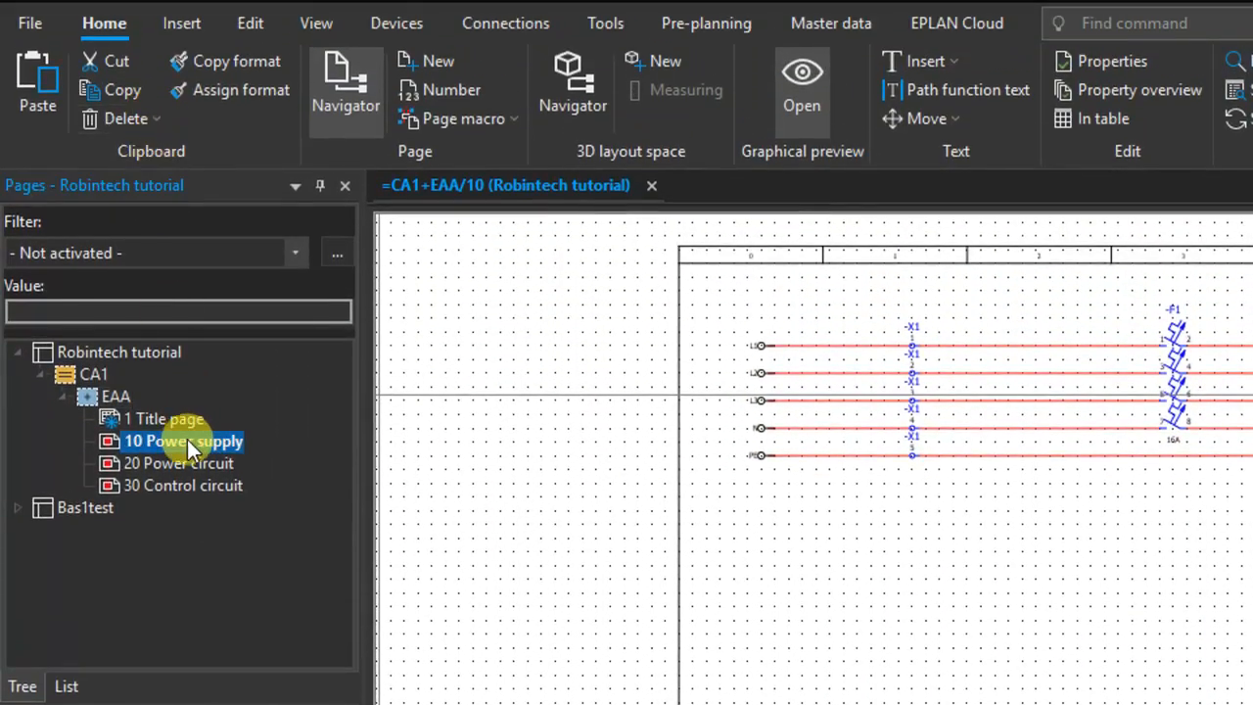
{"action": "right_click", "coordinate": [191, 441]}
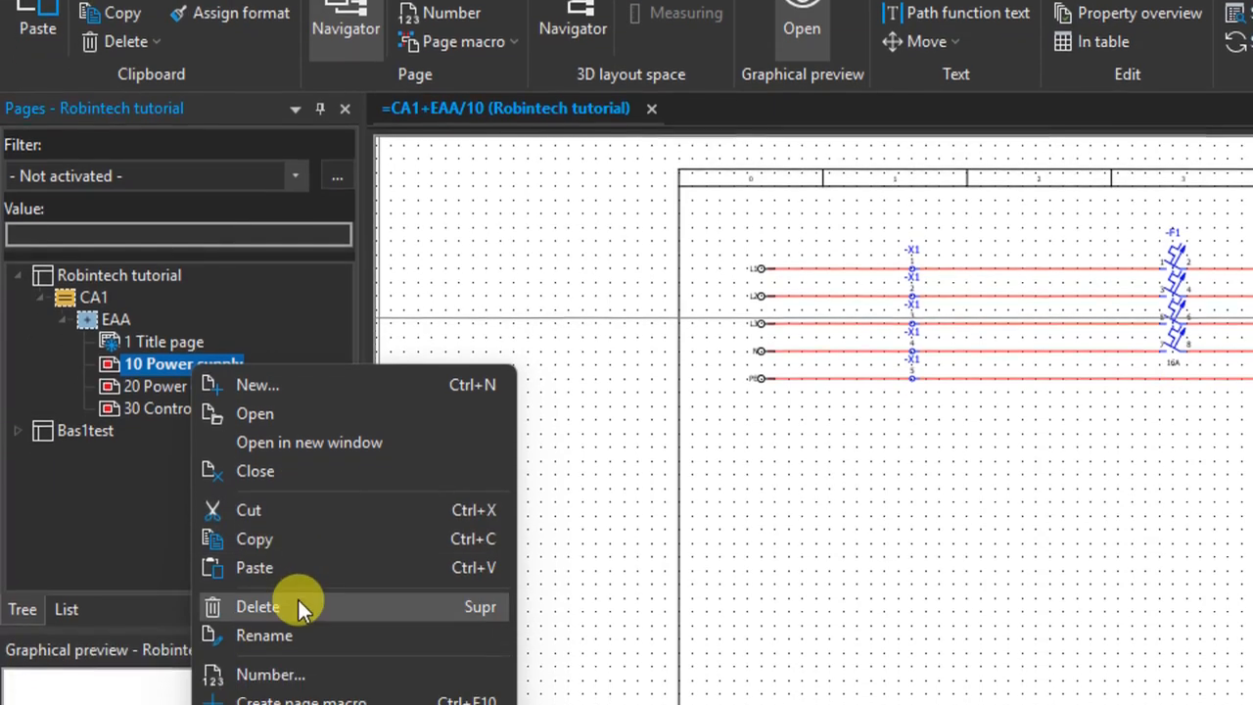
{"action": "left_click", "coordinate": [297, 685]}
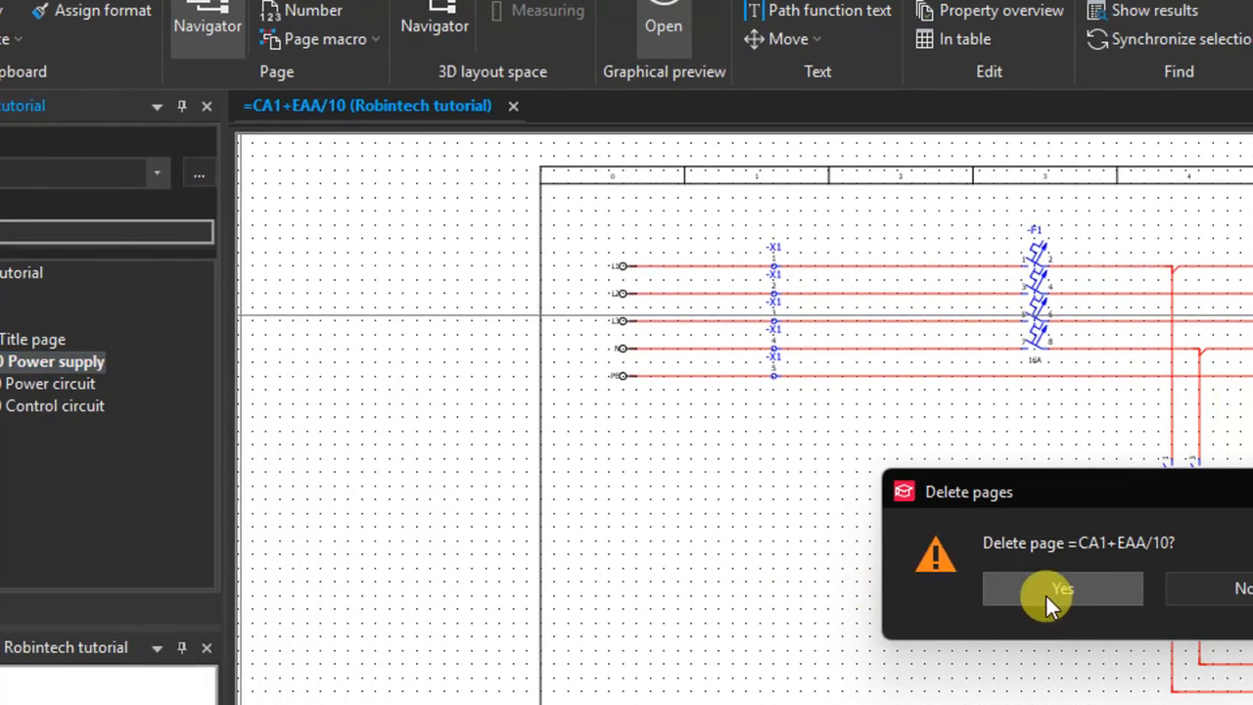
{"action": "left_click", "coordinate": [1185, 592]}
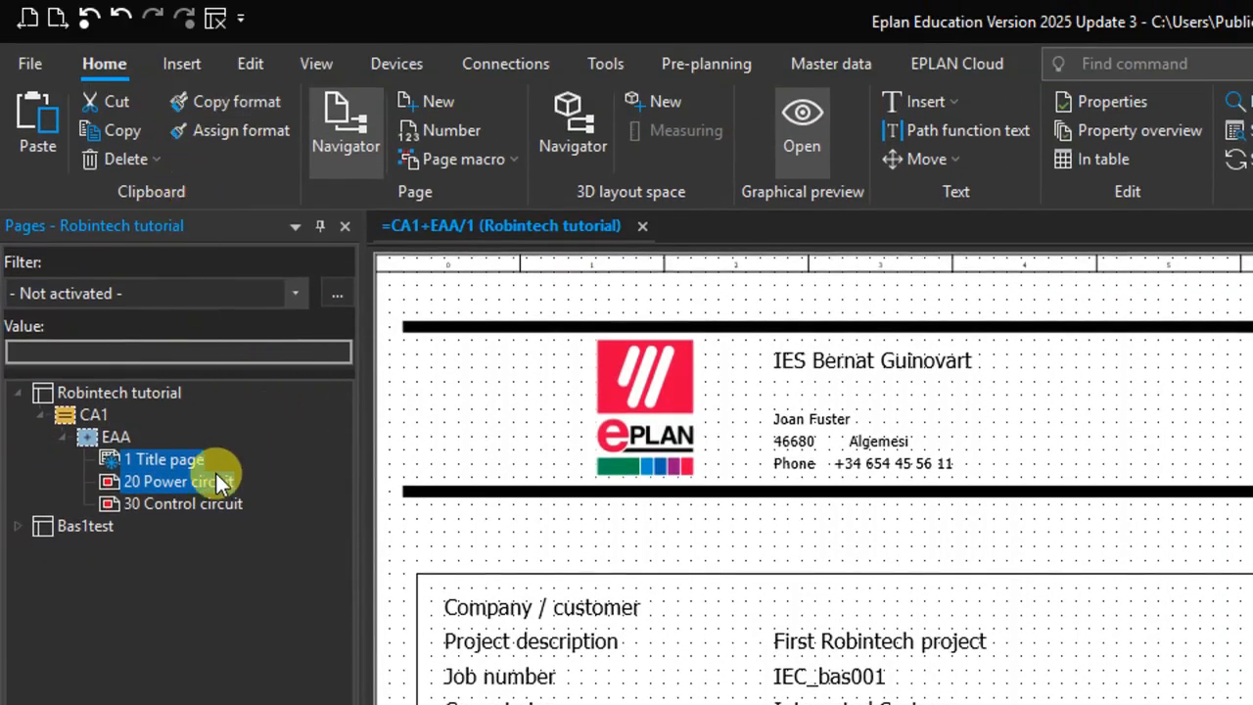
Insert the page macro Power Supply macro.emp as page 10 under CA1 and EAA, using the Number insertion mode with Identifier + counter
{"action": "left_click", "coordinate": [186, 460]}
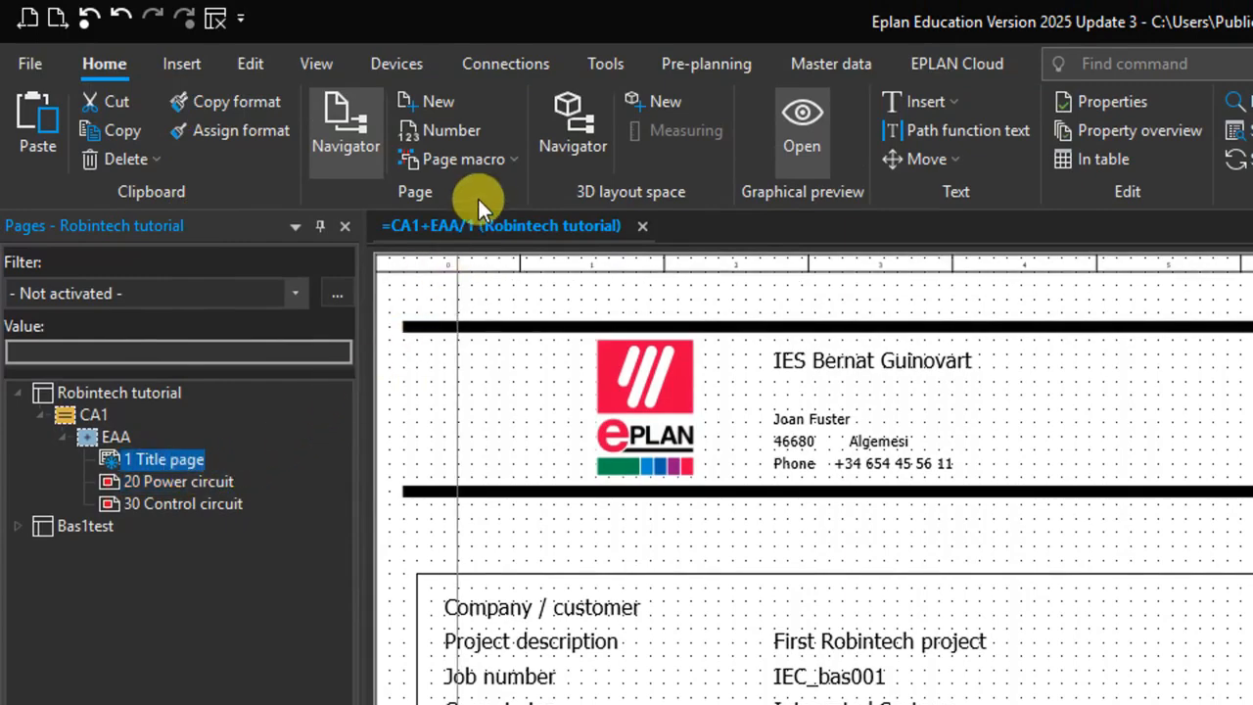
{"action": "left_click", "coordinate": [500, 162]}
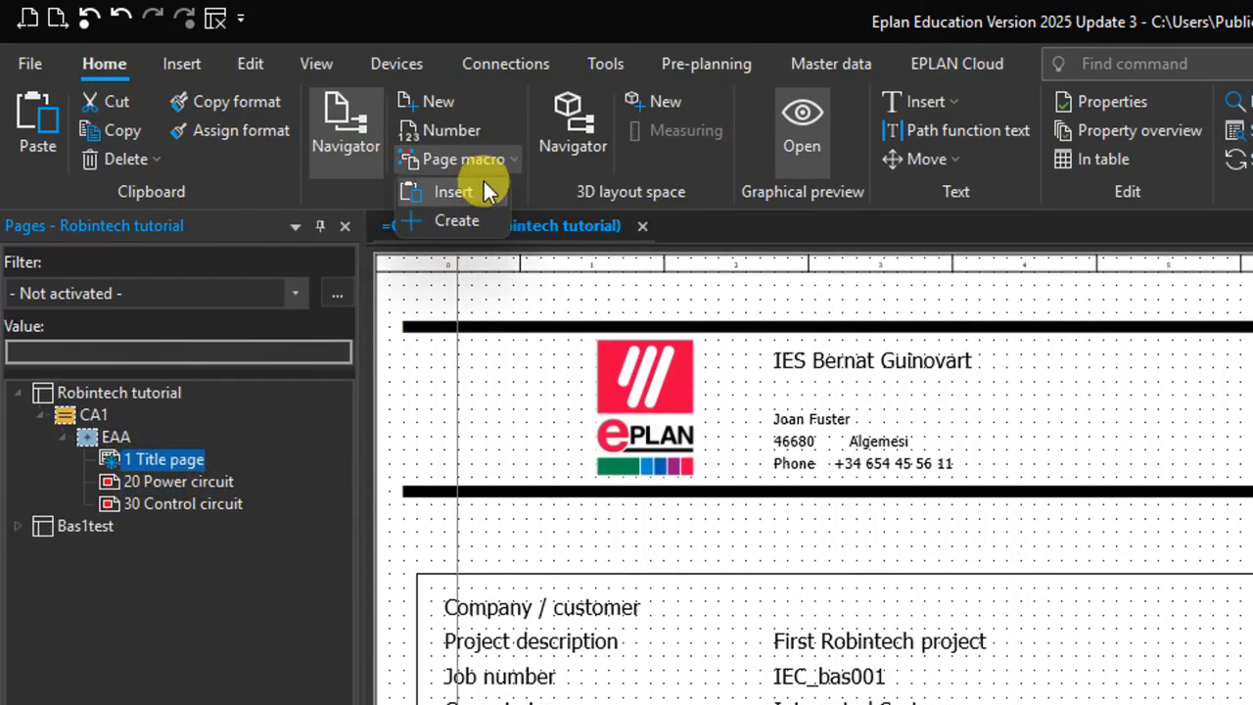
{"action": "left_click", "coordinate": [477, 189]}
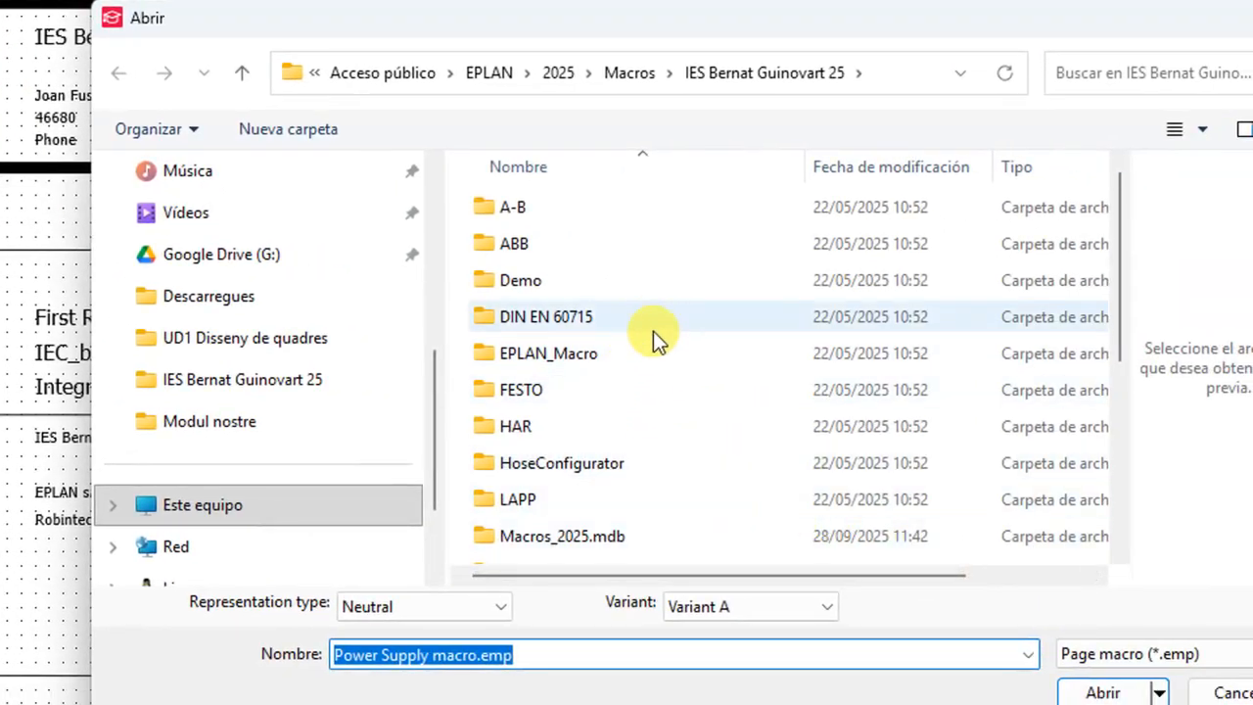
{"action": "scroll", "coordinate": [653, 331], "scroll_direction": "down", "scroll_amount": 2}
{"action": "scroll", "coordinate": [656, 326], "scroll_direction": "down", "scroll_amount": 2}
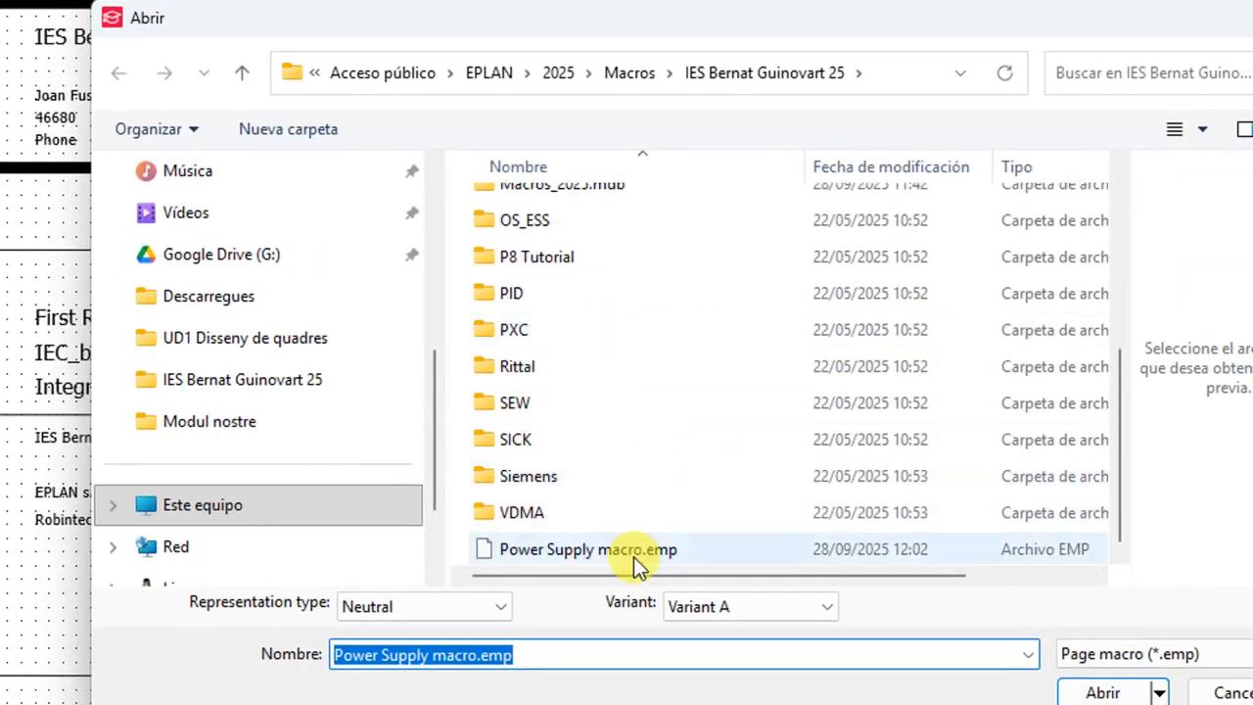
{"action": "left_click", "coordinate": [699, 548]}
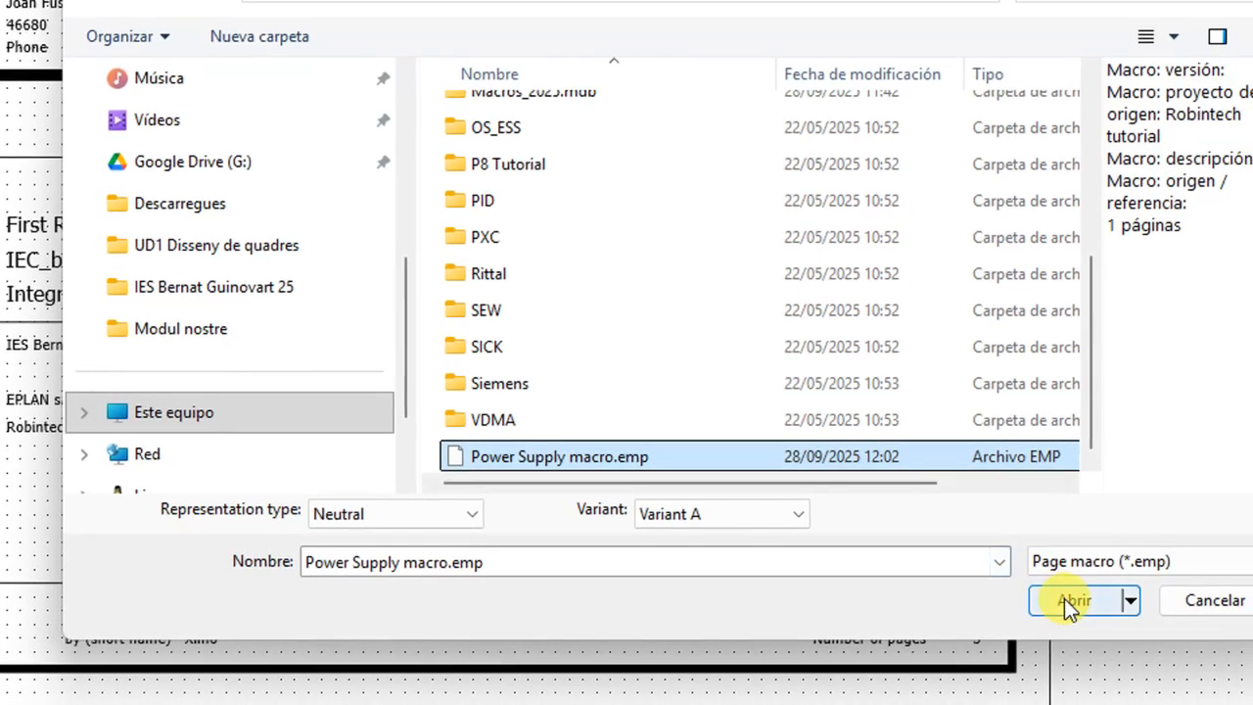
{"action": "left_click", "coordinate": [1074, 600]}
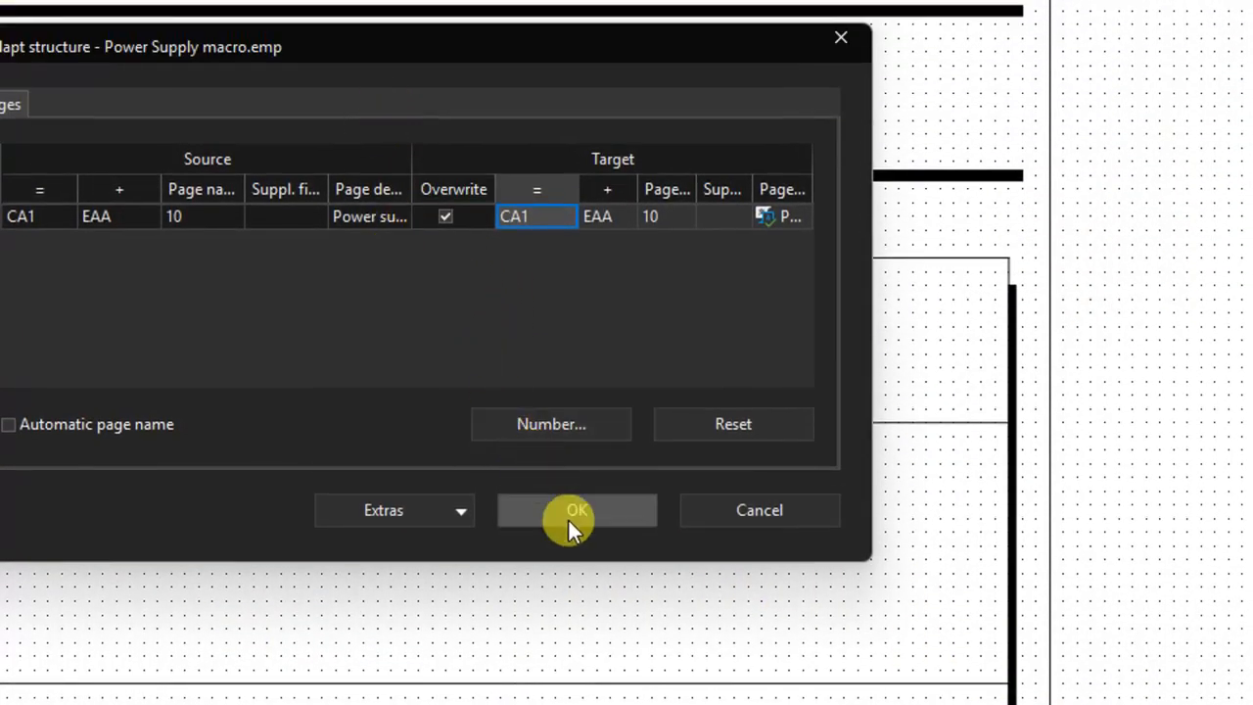
{"action": "left_click", "coordinate": [568, 519]}
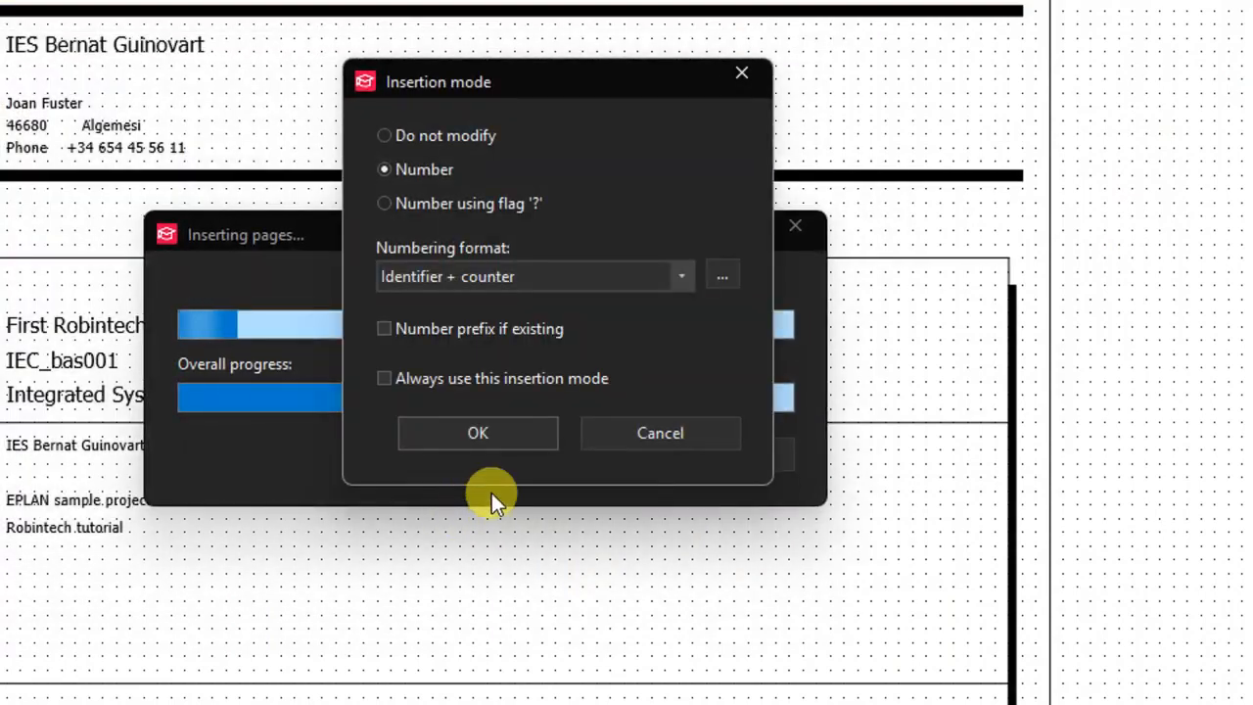
{"action": "left_click", "coordinate": [480, 433]}
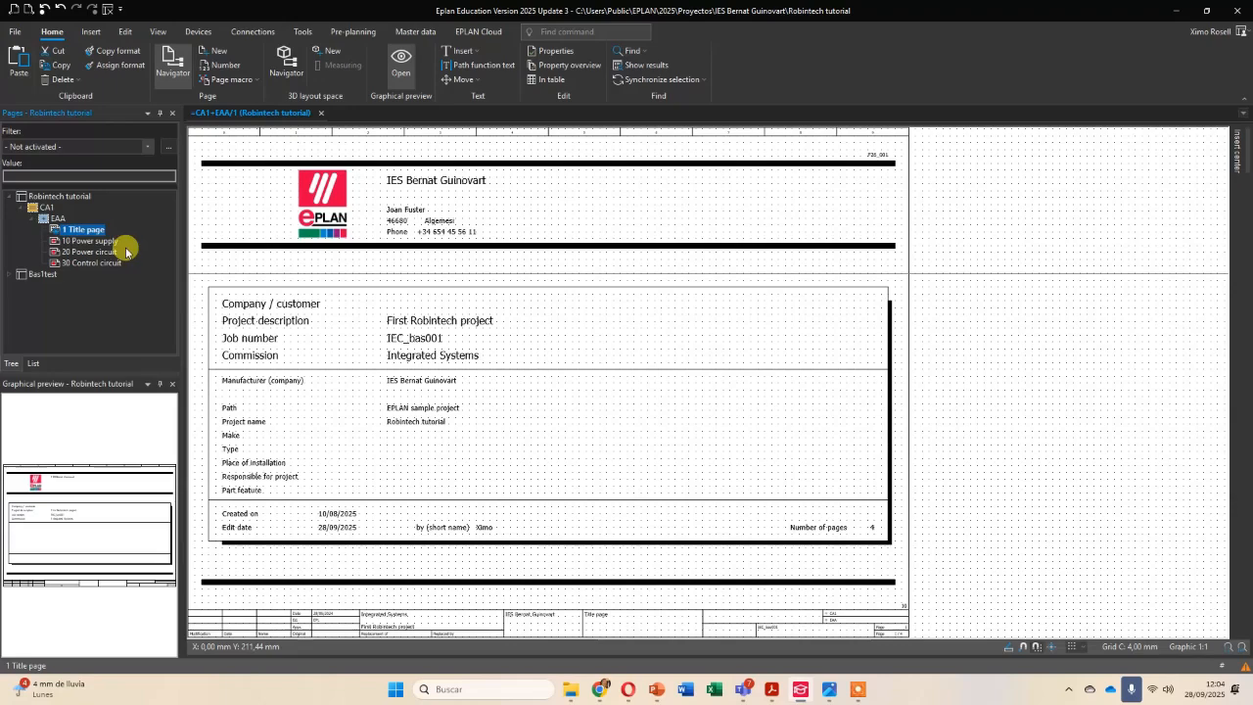
Open the inserted page 10 Power supply and examine the device tags of its terminals, circuit-breakers and power supply unit
{"action": "left_click", "coordinate": [138, 167]}
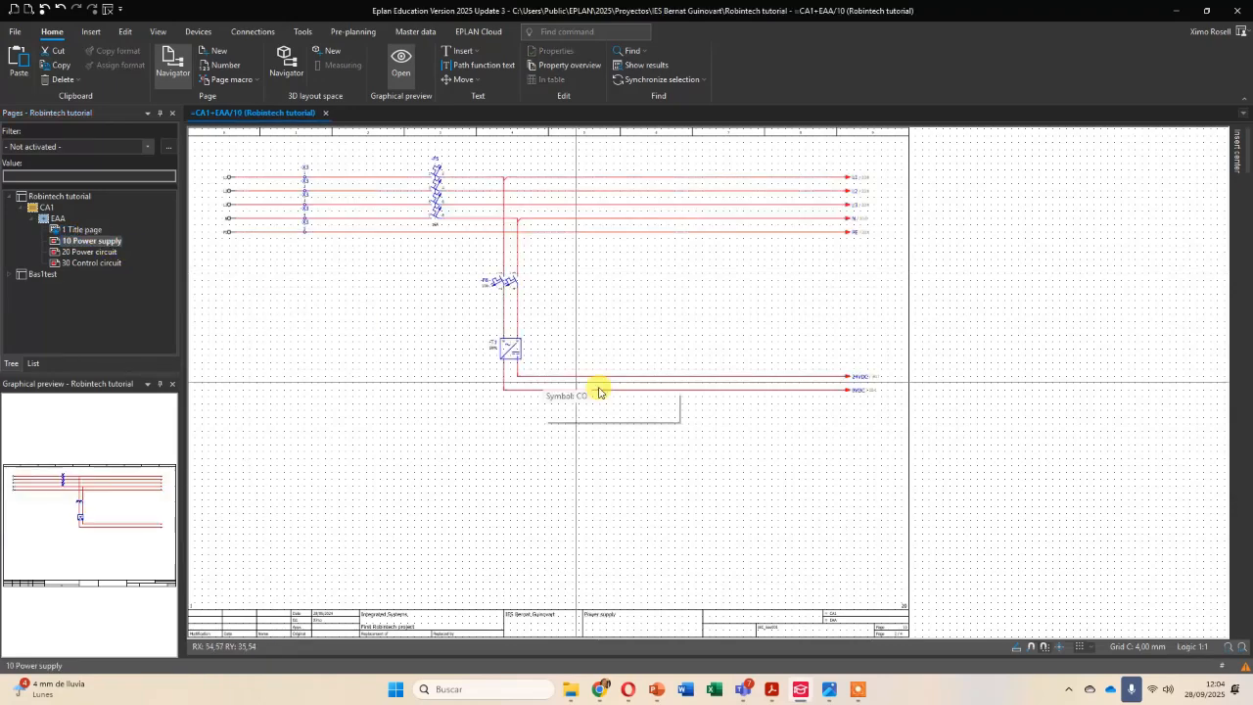
{"action": "scroll", "coordinate": [352, 210], "scroll_direction": "up", "scroll_amount": 1}
{"action": "middle_click_drag", "start_coordinate": [359, 238], "coordinate": [483, 362]}
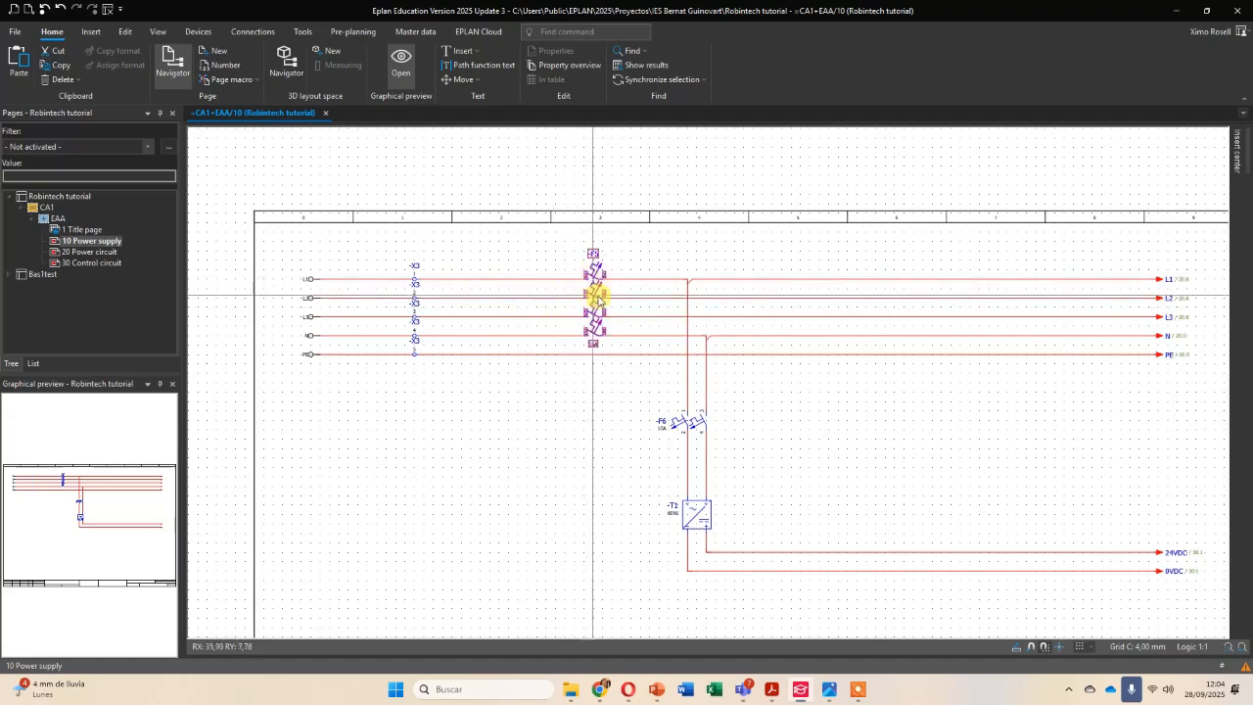
{"action": "middle_click_drag", "start_coordinate": [820, 430], "coordinate": [752, 397]}
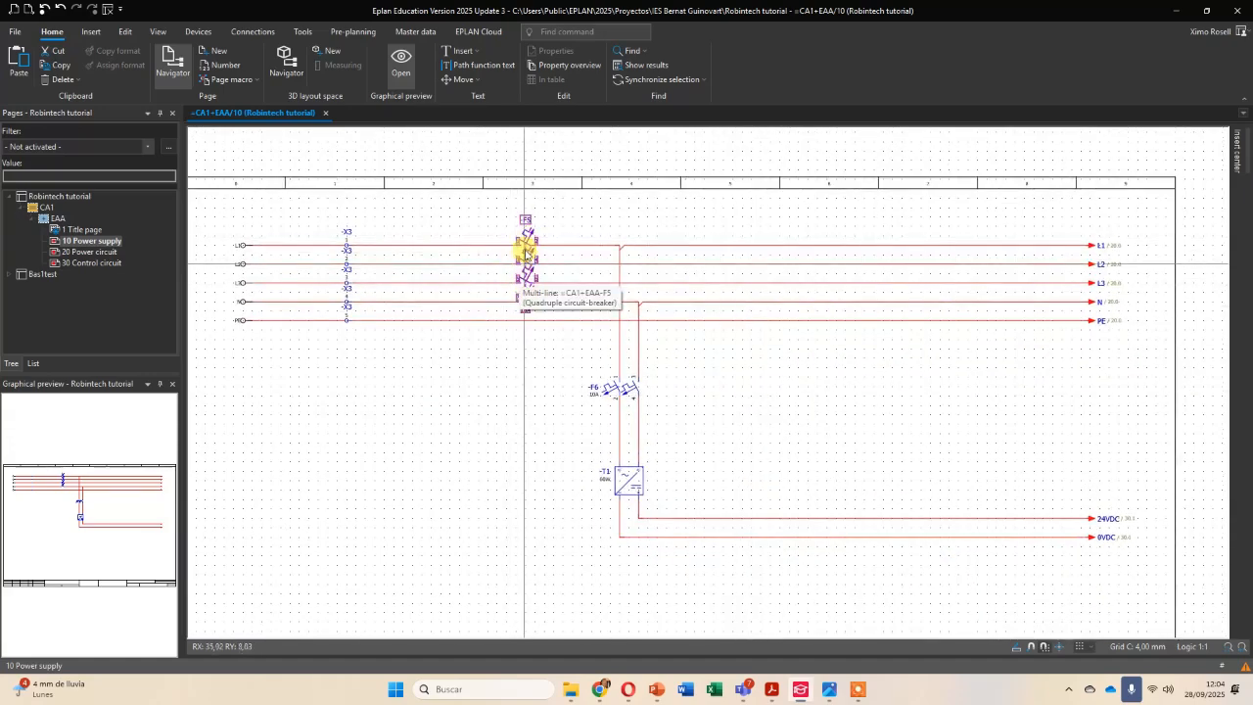